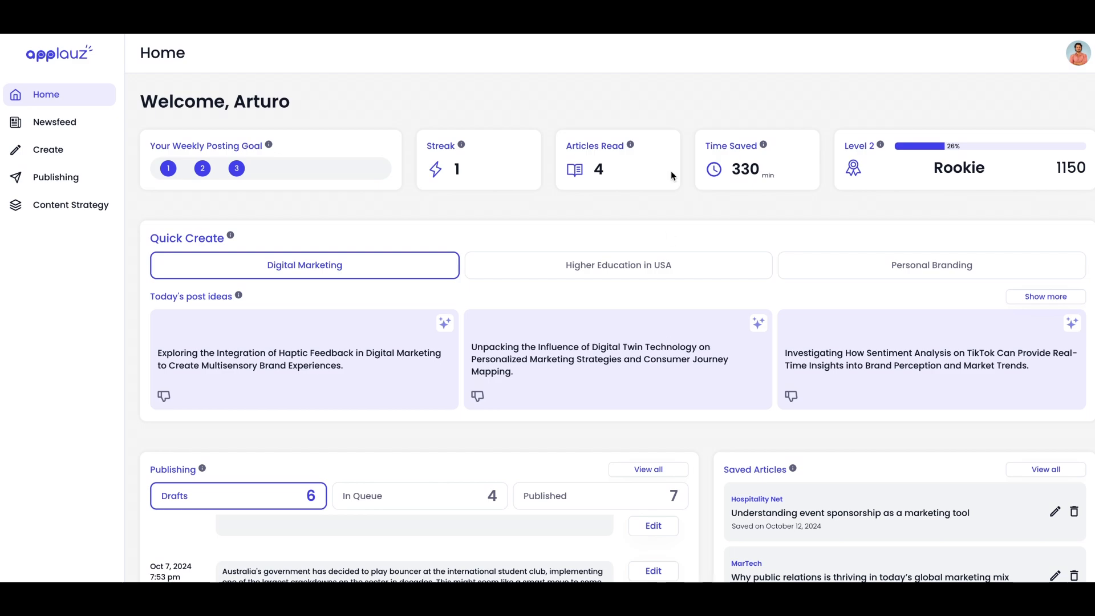
scroll(686, 255, "down", 5)
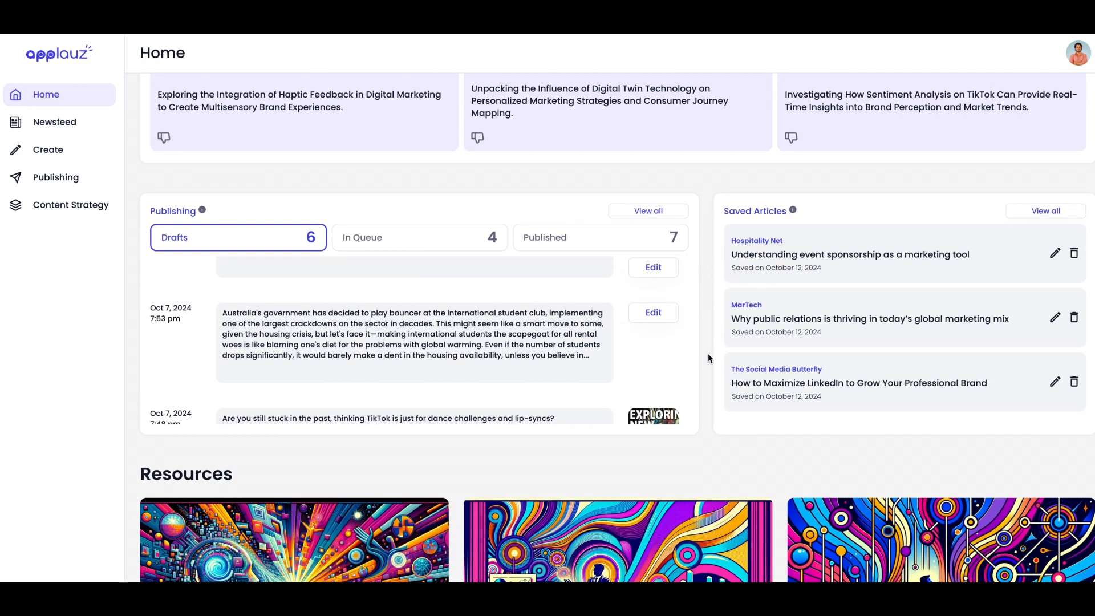
scroll(707, 354, "down", 3)
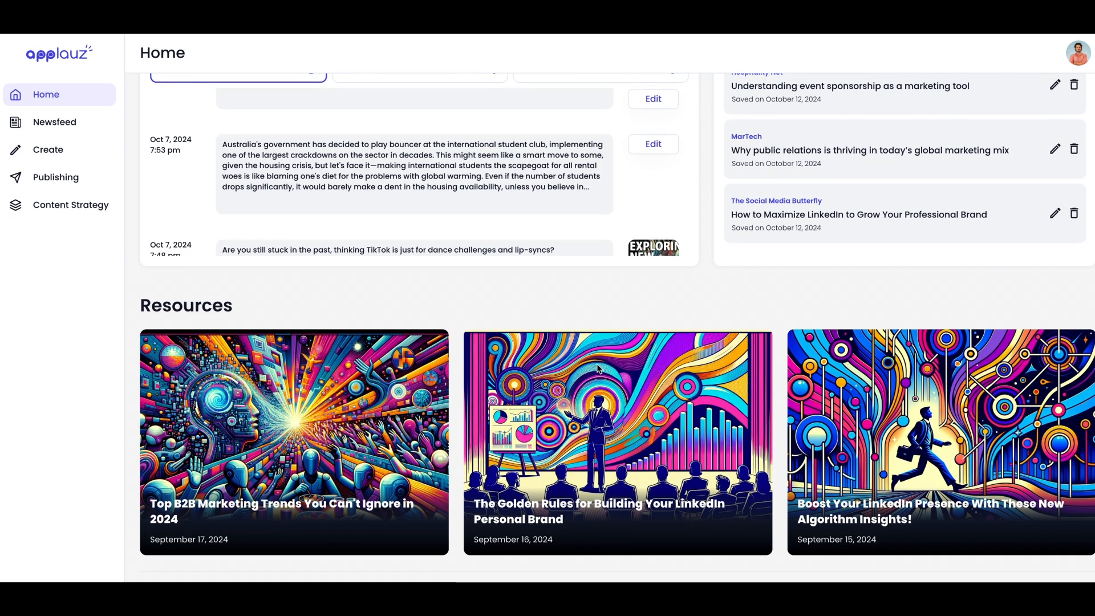
scroll(697, 265, "up", 8)
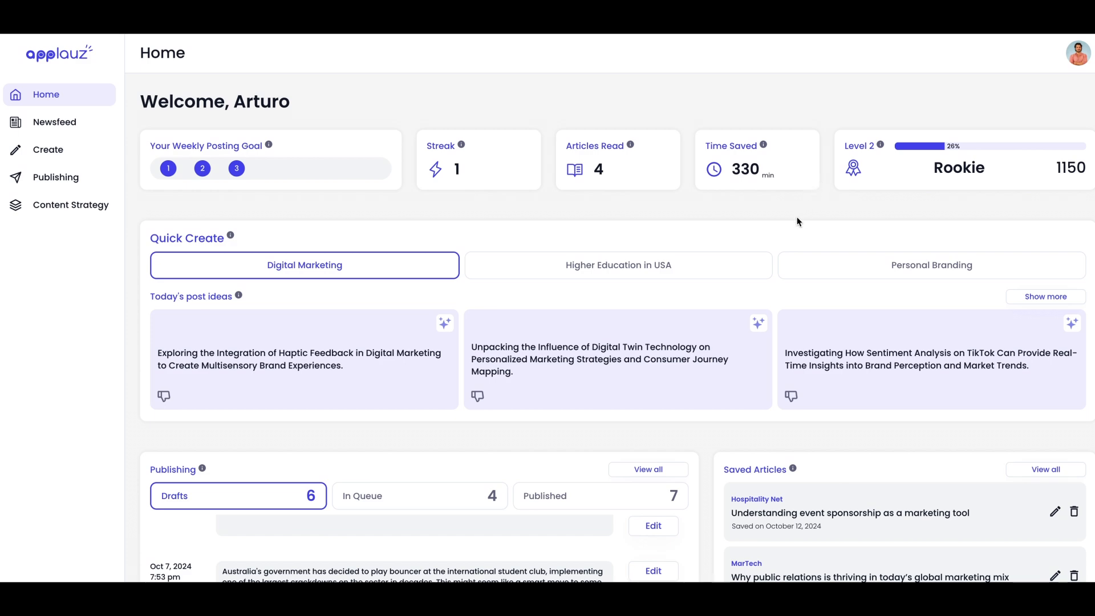
Show more post ideas for the Higher Education in USA topic and reject the idea about virtual classrooms.
scroll(797, 218, "down", 3)
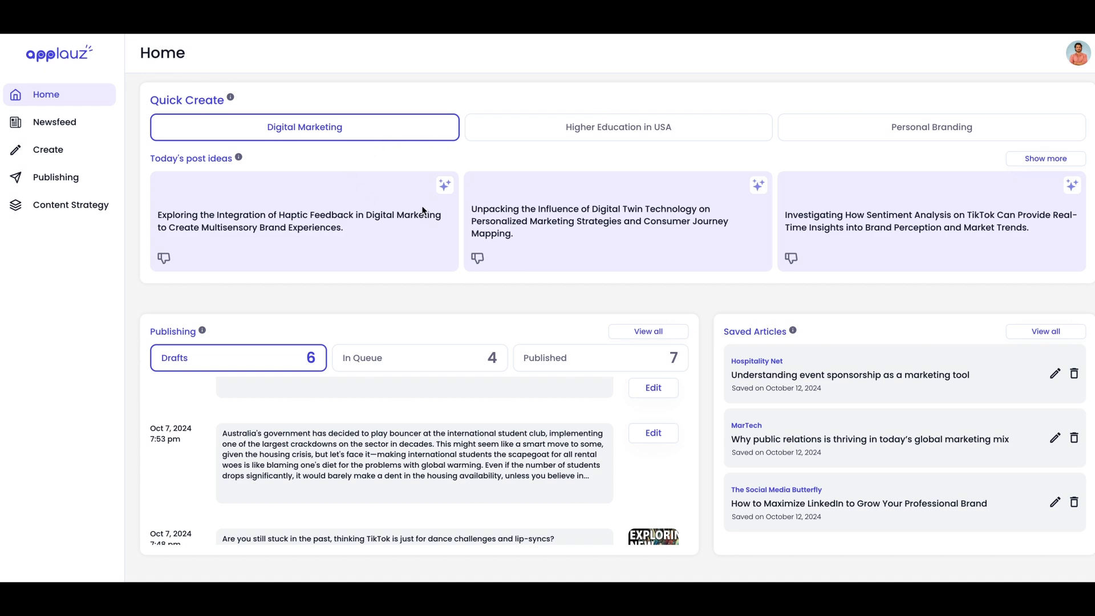
left_click(645, 135)
left_click(645, 133)
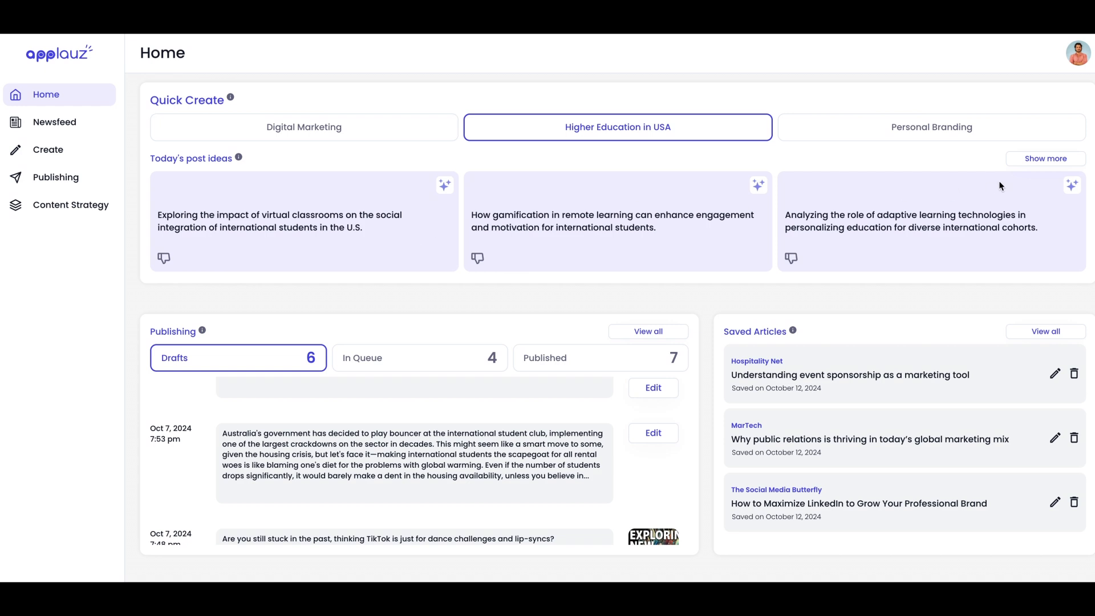
left_click(1030, 165)
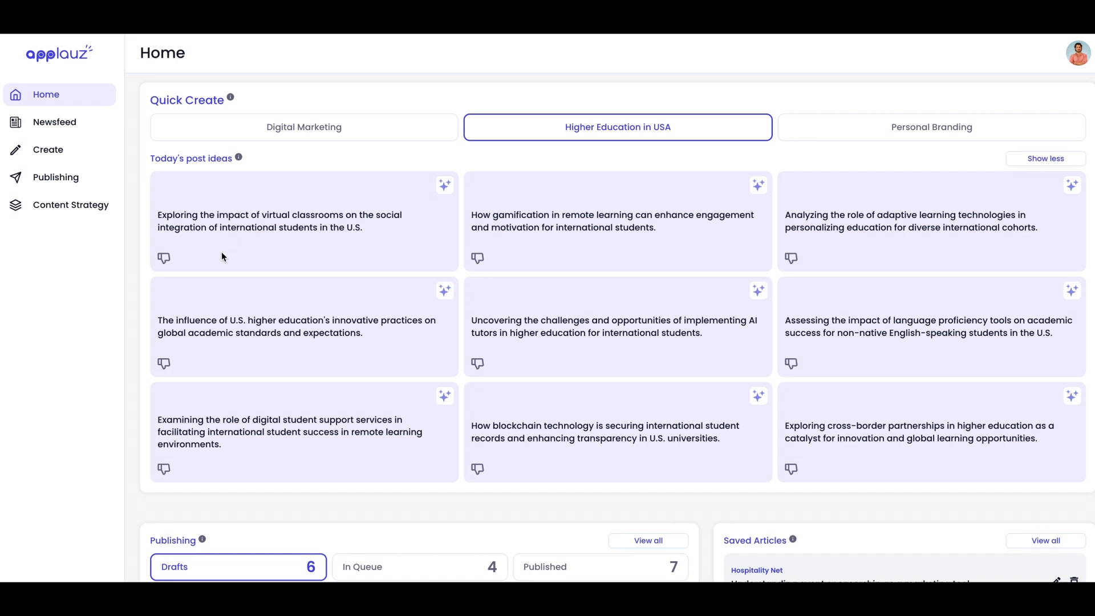
left_click(167, 261)
left_click(167, 261)
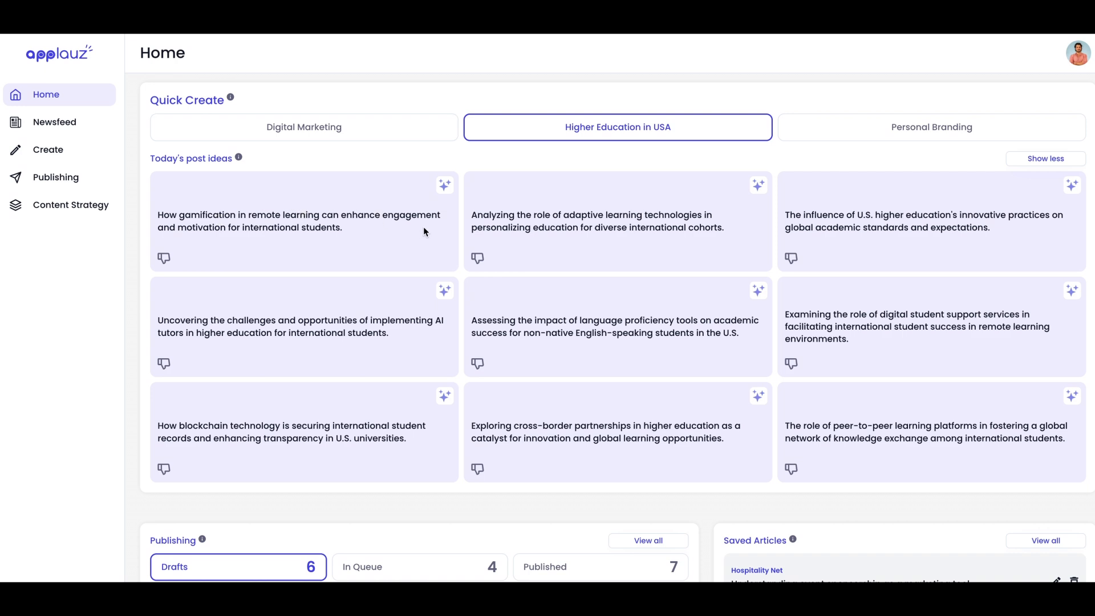
Generate a post from the gamification in remote learning idea, using the Key Insights (Bullet Points) format and a length of 12 sentences.
left_click(445, 186)
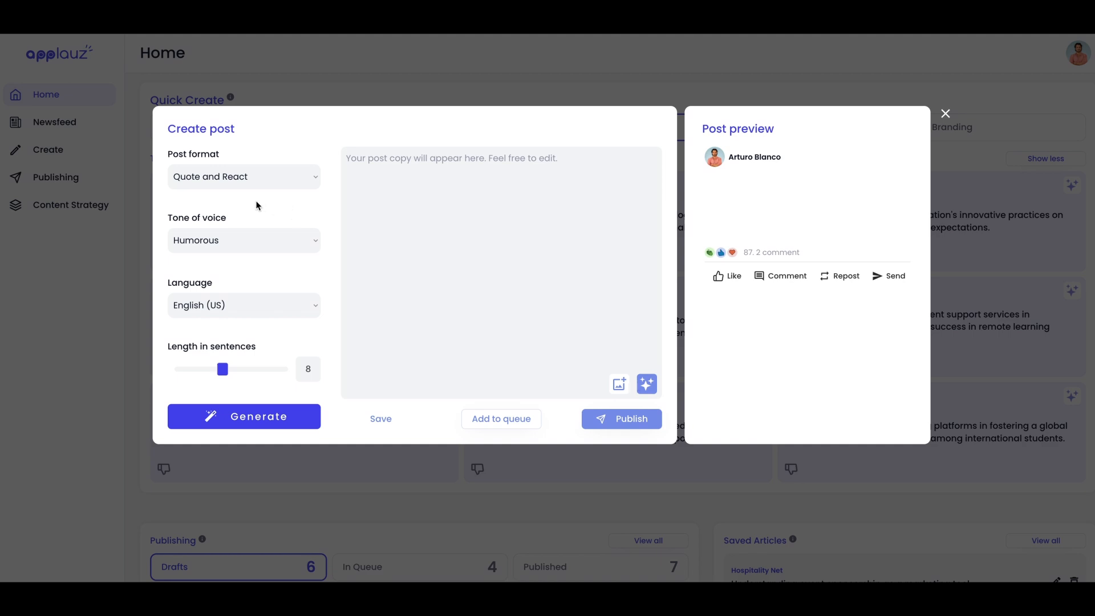
left_click(280, 183)
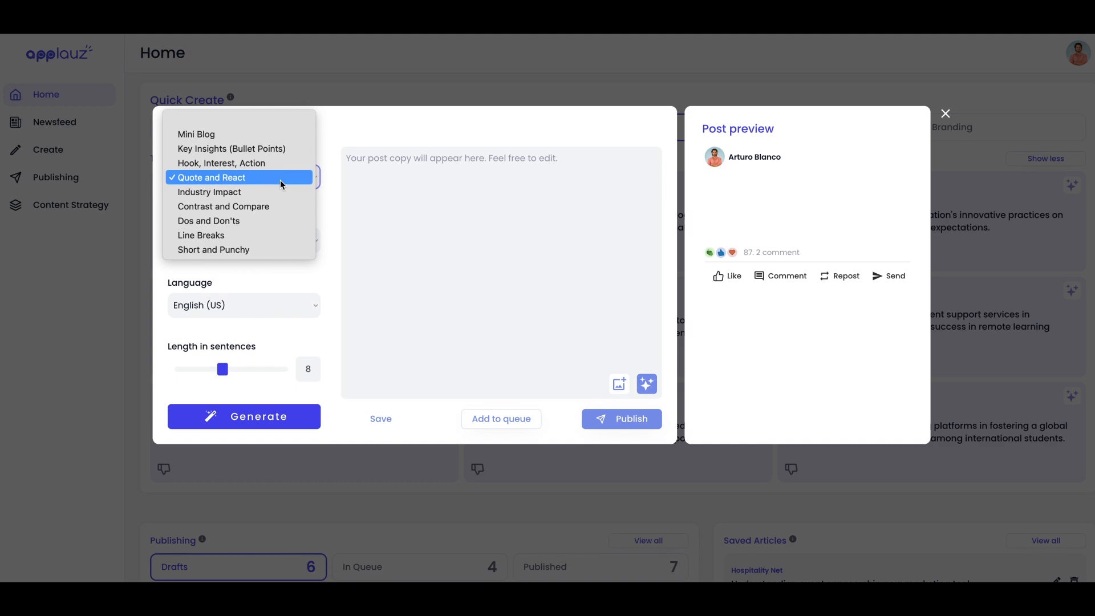
left_click(270, 152)
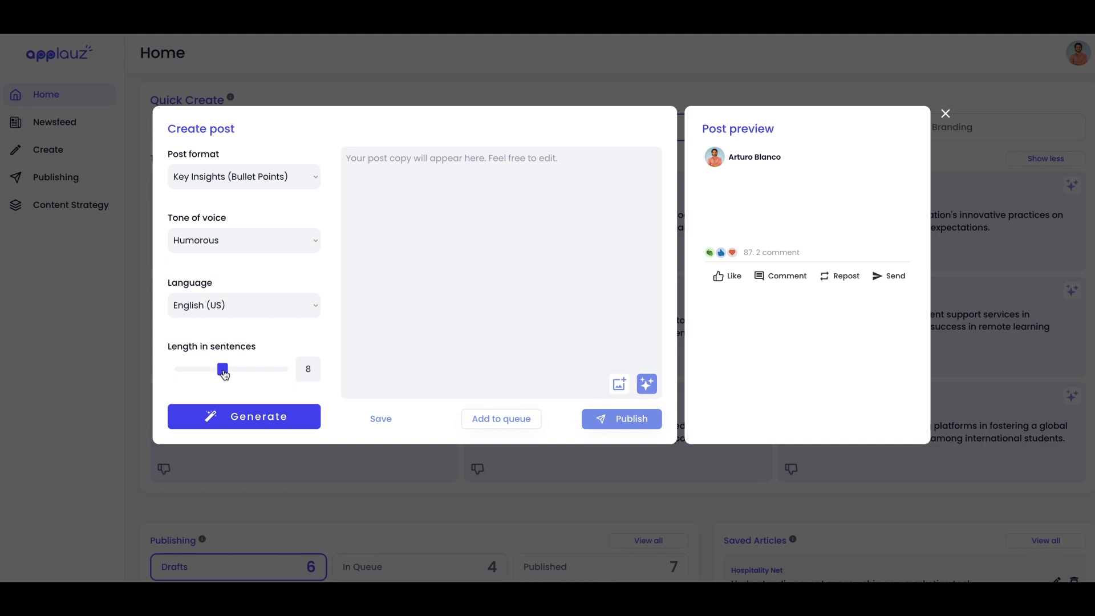
left_click_drag(225, 374, 255, 372)
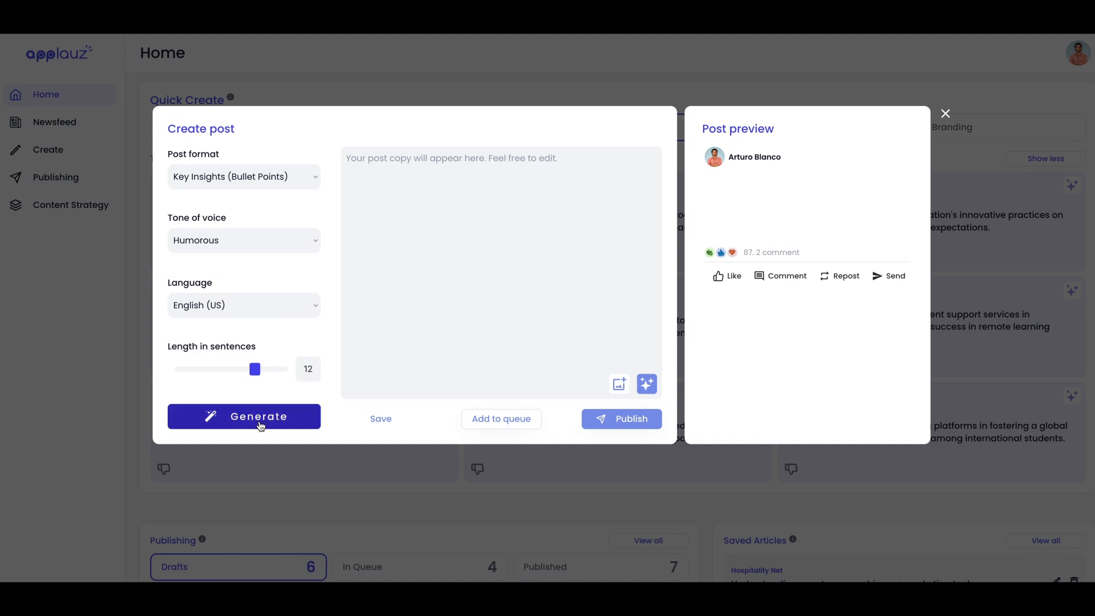
left_click(260, 426)
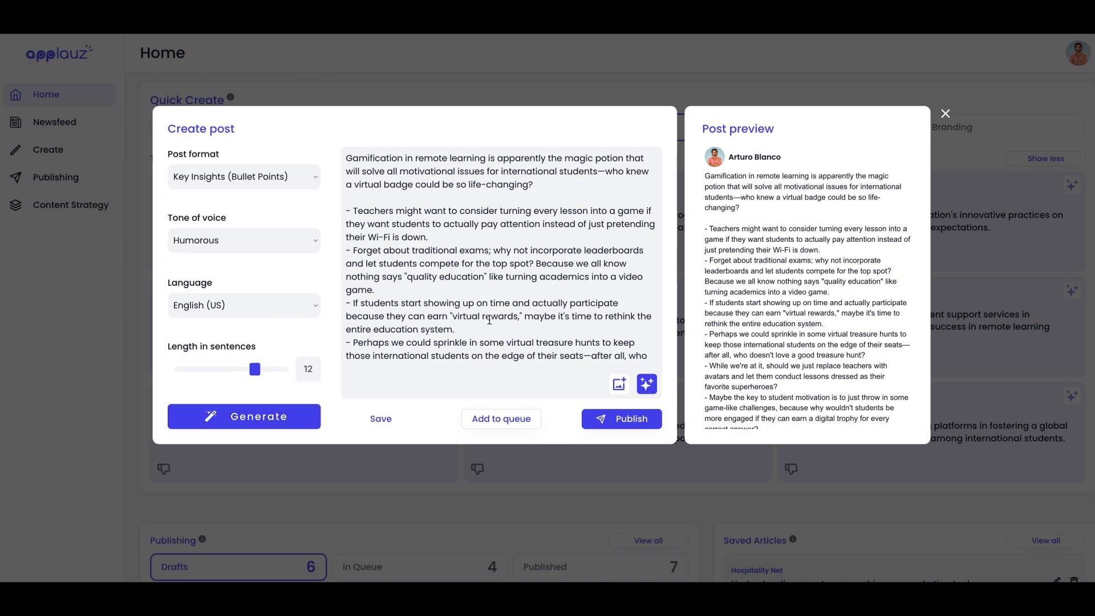
Delete the first bullet point, about teachers turning every lesson into a game, from the generated post.
scroll(490, 321, "down", 5)
scroll(490, 320, "up", 5)
scroll(556, 217, "down", 5)
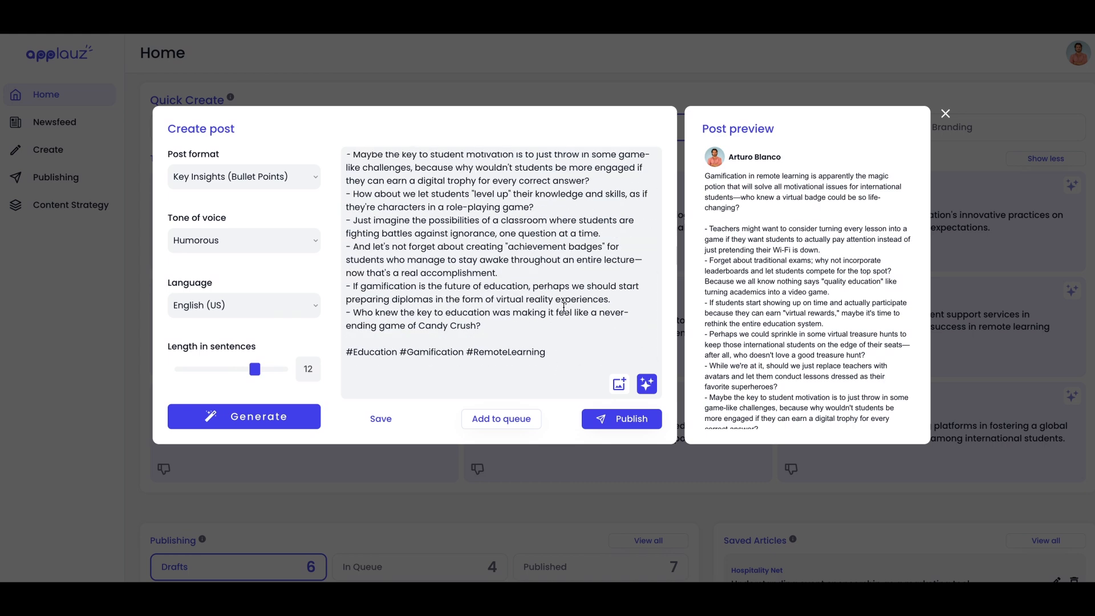
scroll(563, 307, "up", 5)
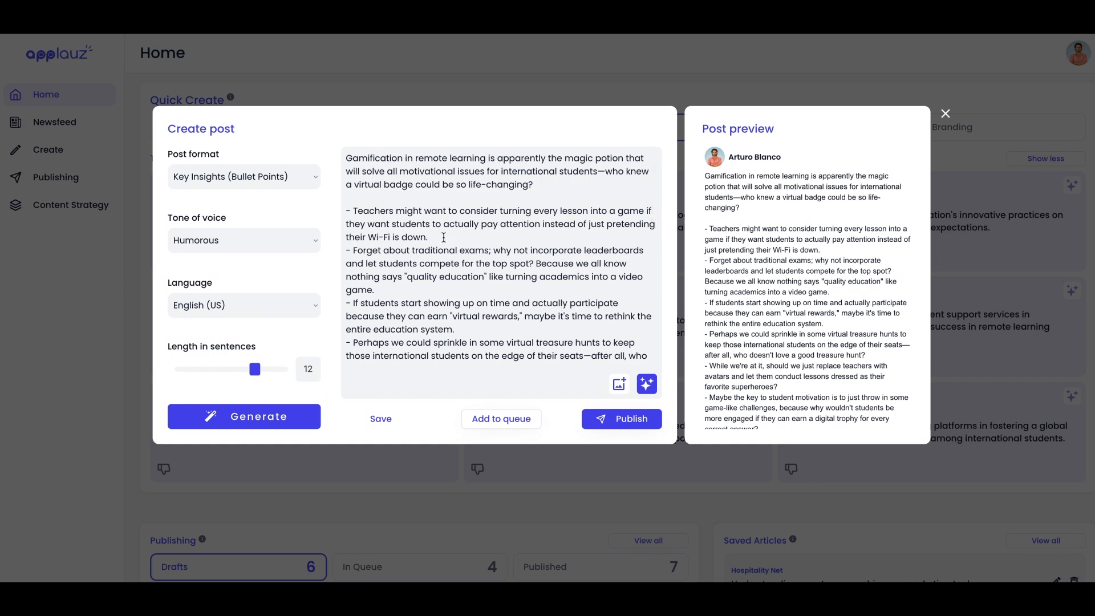
left_click_drag(444, 237, 337, 216)
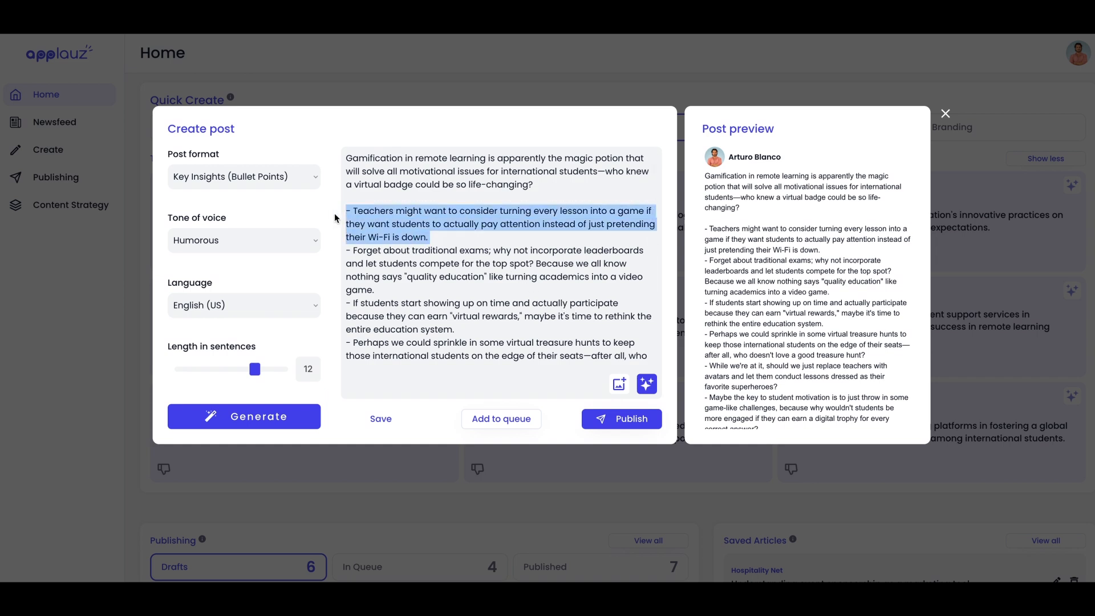
key("BackSpace")
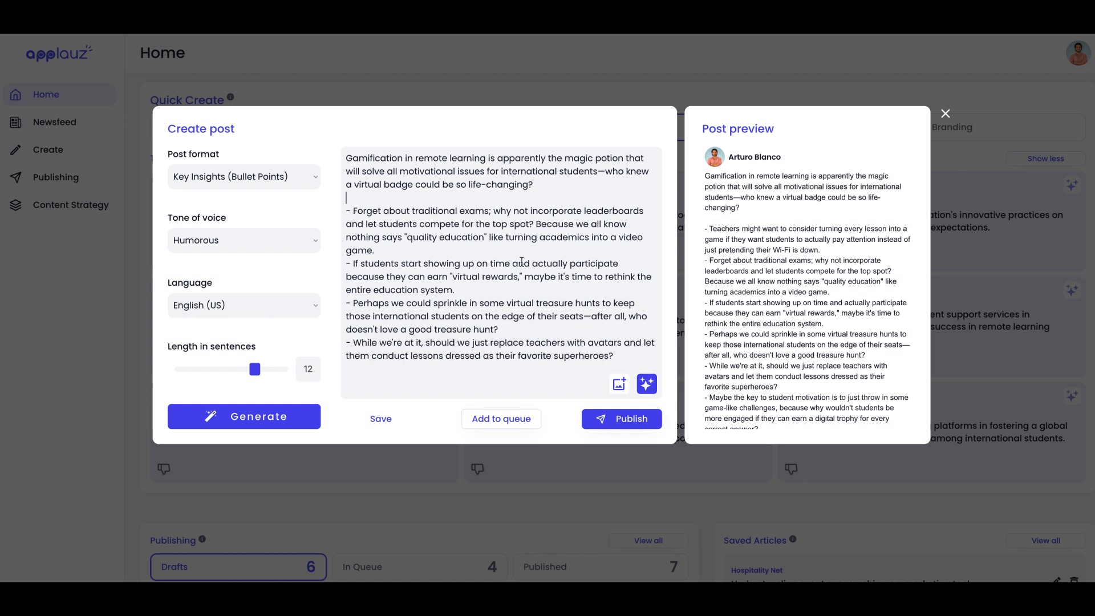
Add the closing question "What are your thoughts on gamification in the classroom?" above the hashtags and review the post.
scroll(522, 261, "down", 5)
left_click(503, 326)
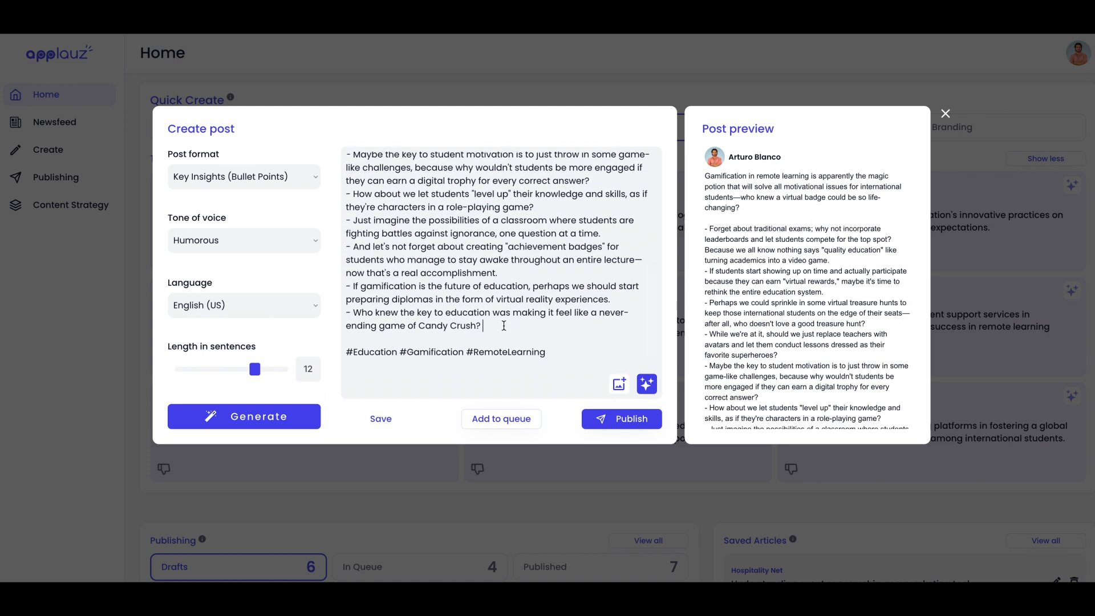
key("Return")
key("Return")
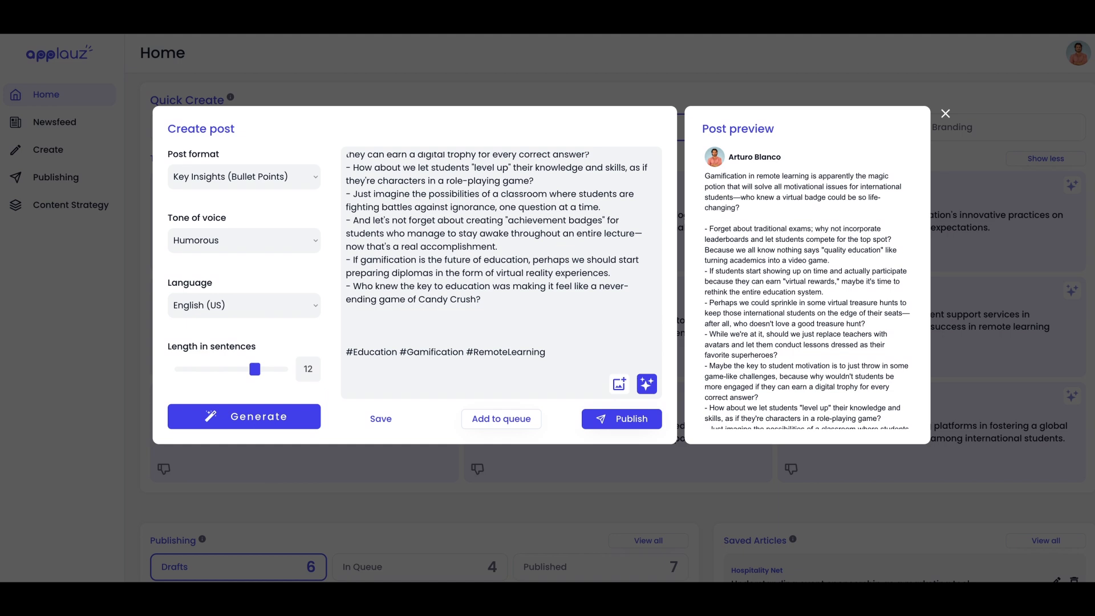
type("What are your thoughts on gamific")
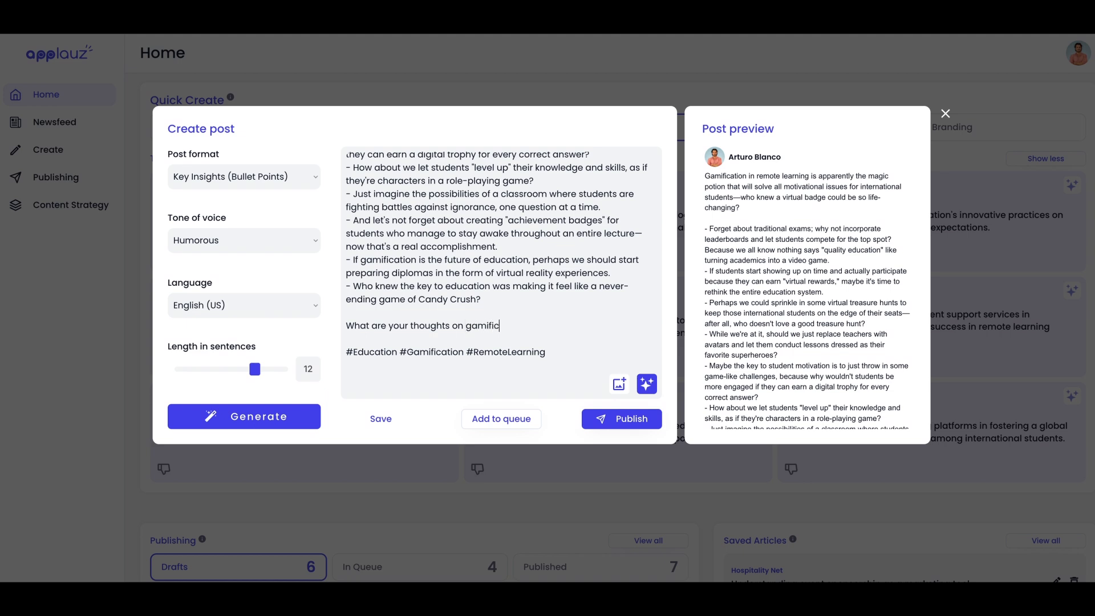
type("ation in the classroom?")
scroll(511, 314, "up", 3)
scroll(510, 313, "up", 3)
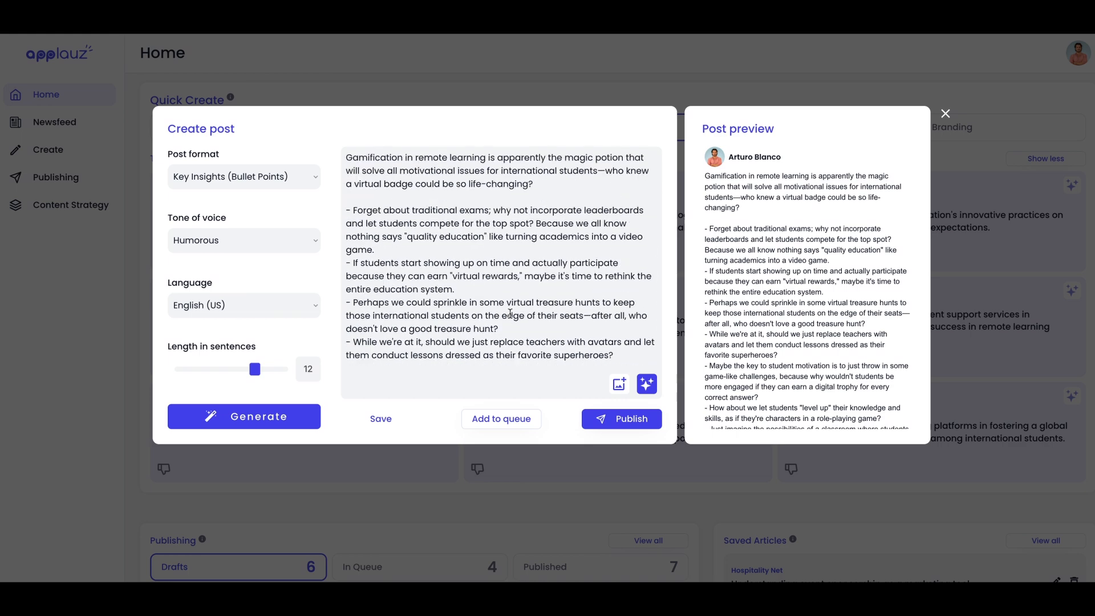
scroll(511, 314, "down", 6)
scroll(510, 314, "up", 6)
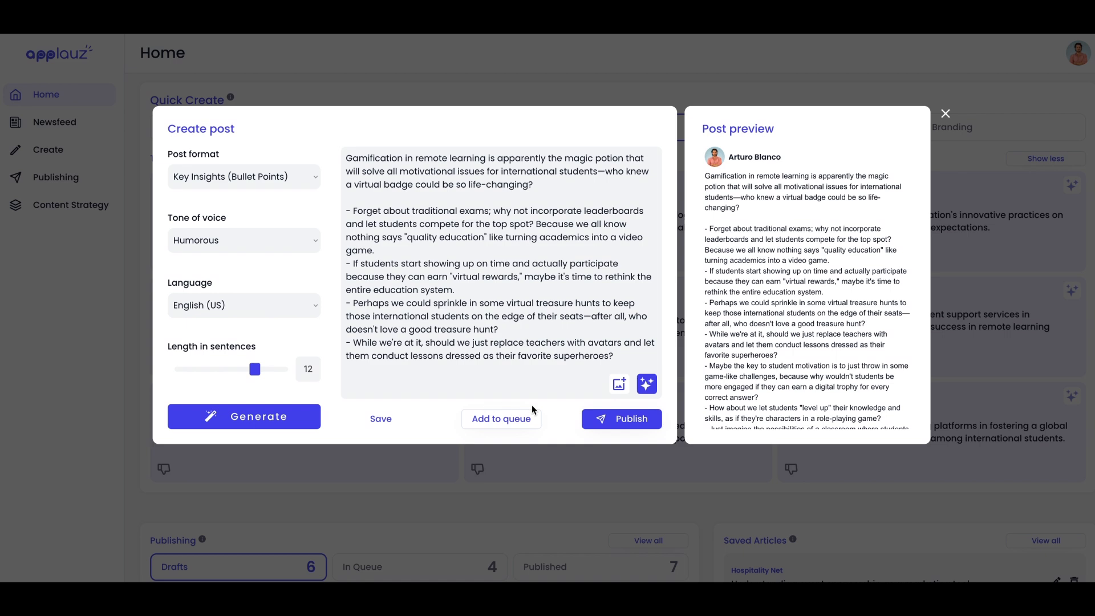
Schedule the post in the queue for October 14, 2024 at 8:31 AM.
left_click(498, 422)
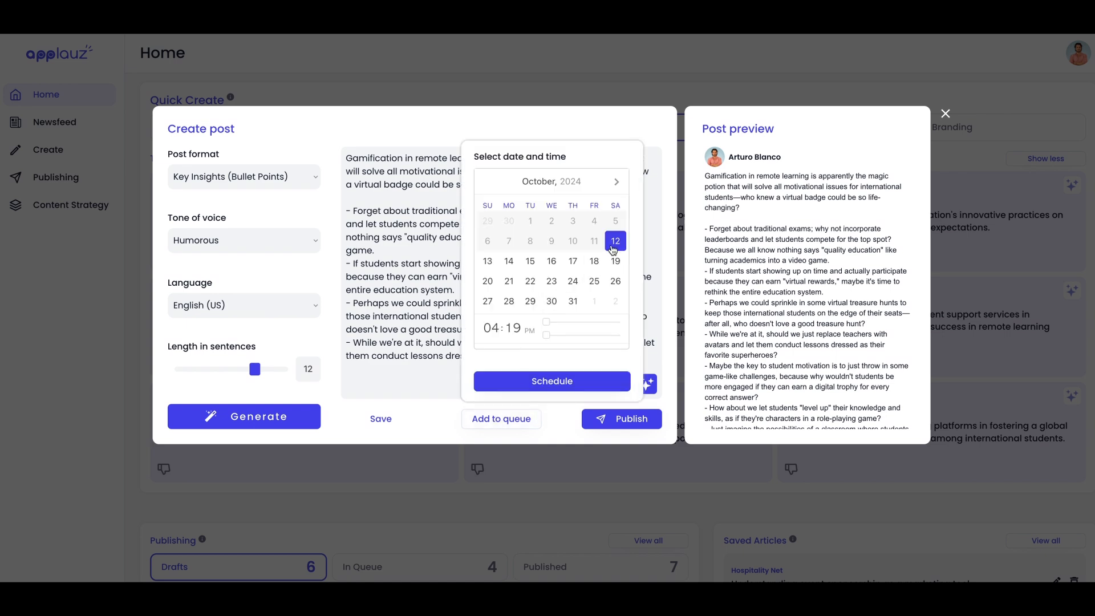
left_click(509, 262)
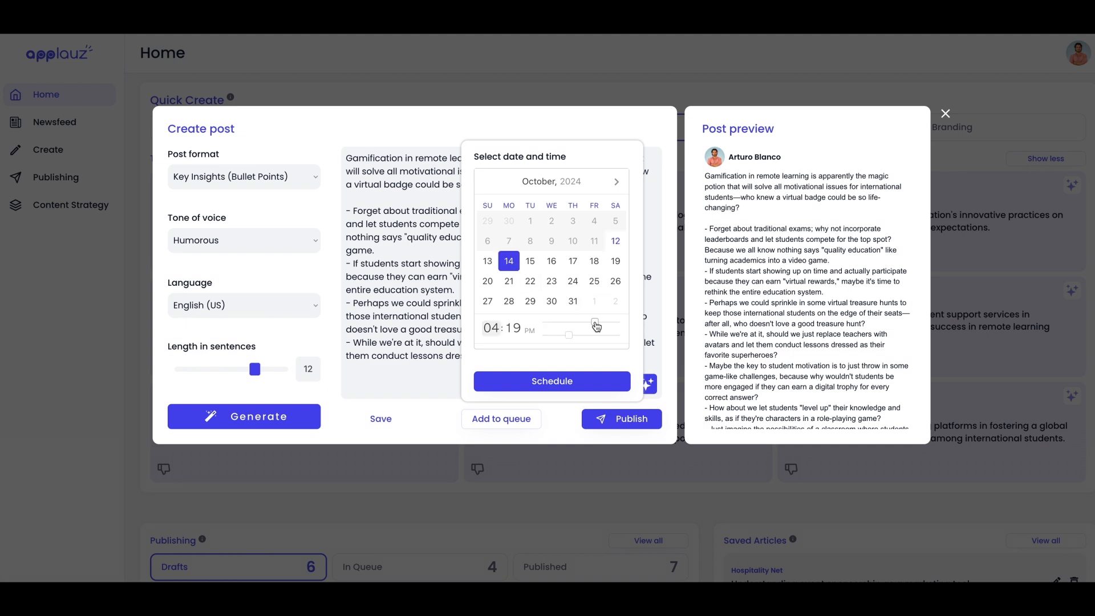
mouse_move(597, 326)
left_mouse_down()
mouse_move(562, 327)
mouse_move(584, 336)
left_mouse_up()
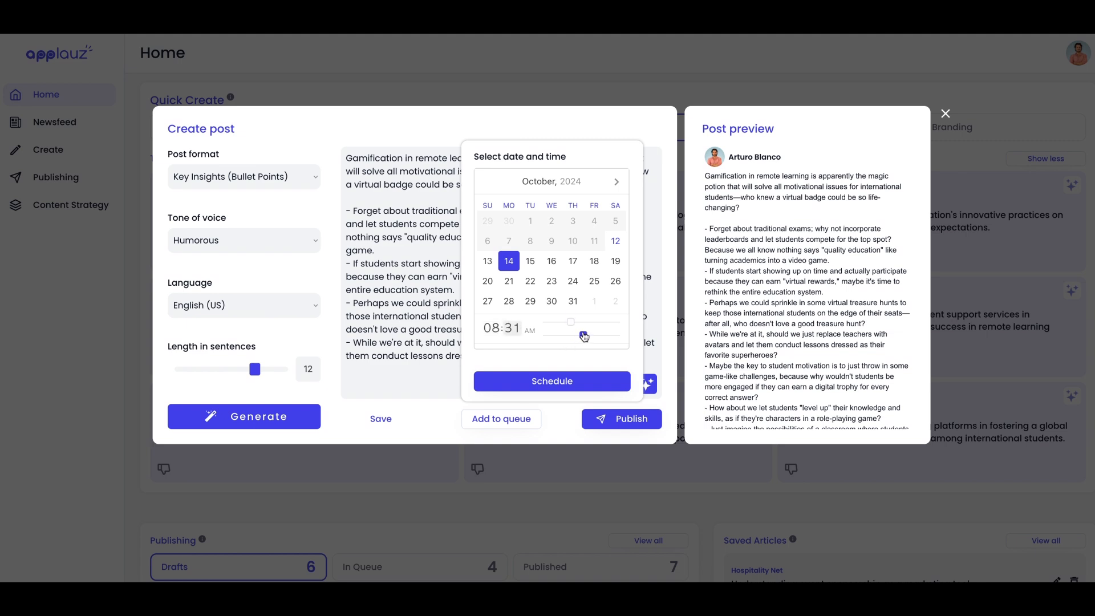
left_click(561, 381)
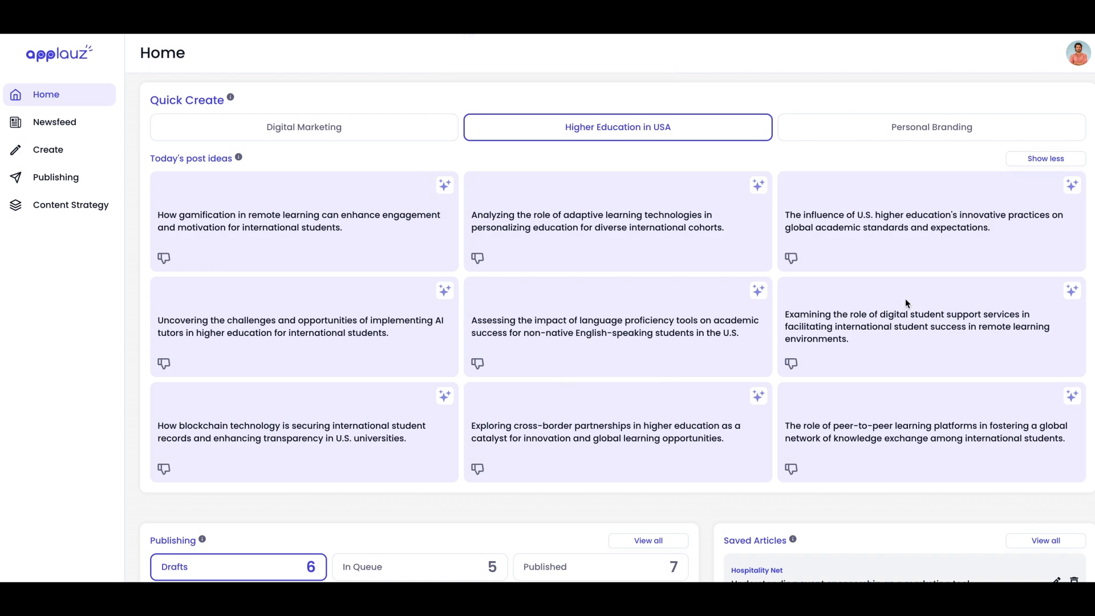
Collapse the post ideas and look through the drafts in the Publishing section.
left_click(1050, 159)
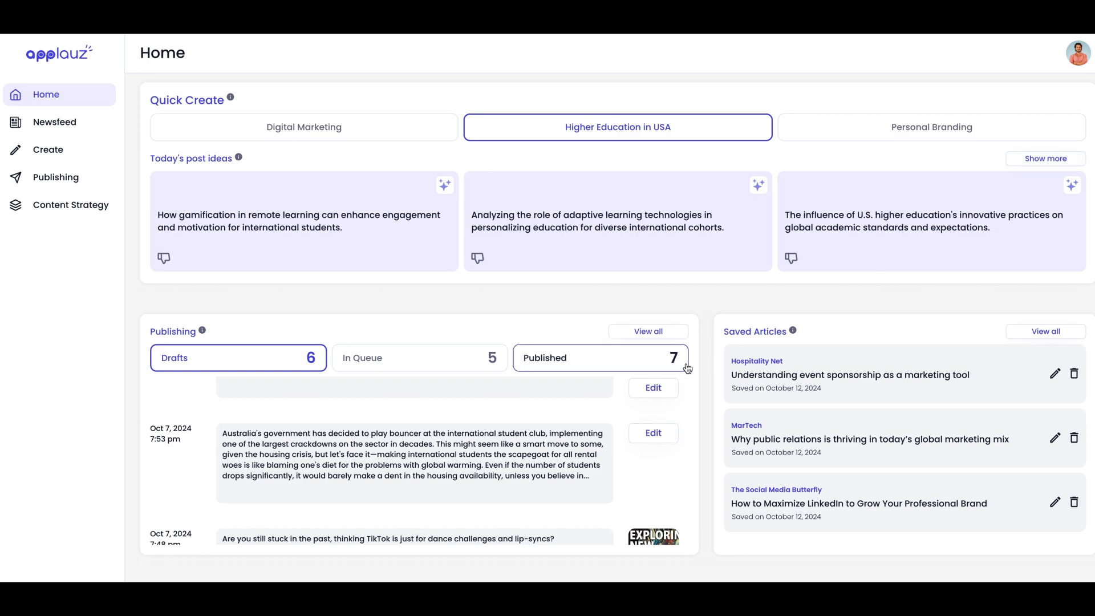
scroll(688, 368, "down", 3)
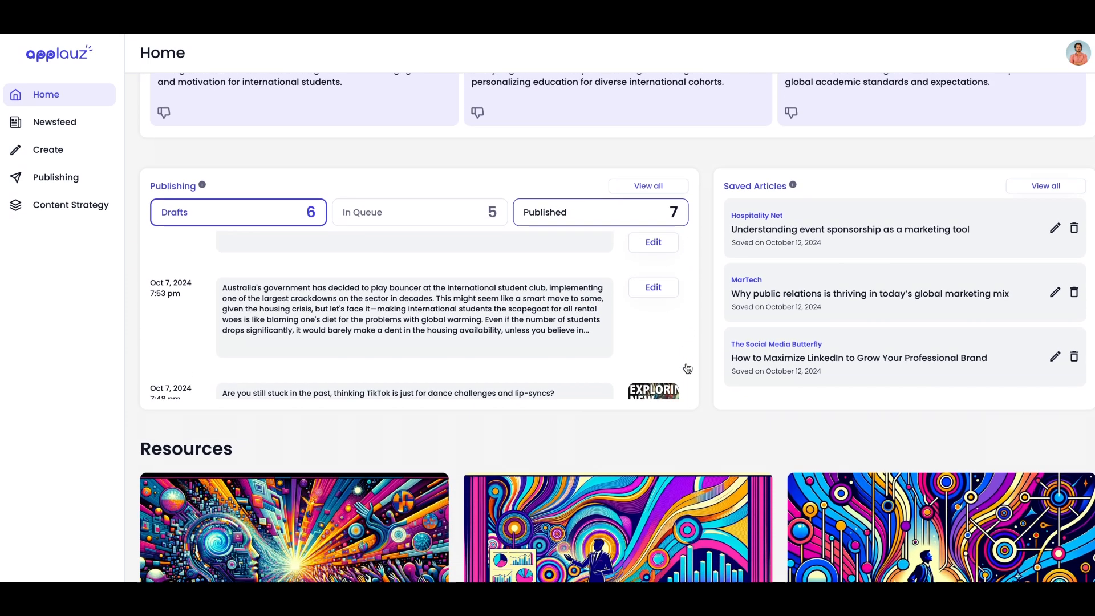
scroll(687, 368, "up", 5)
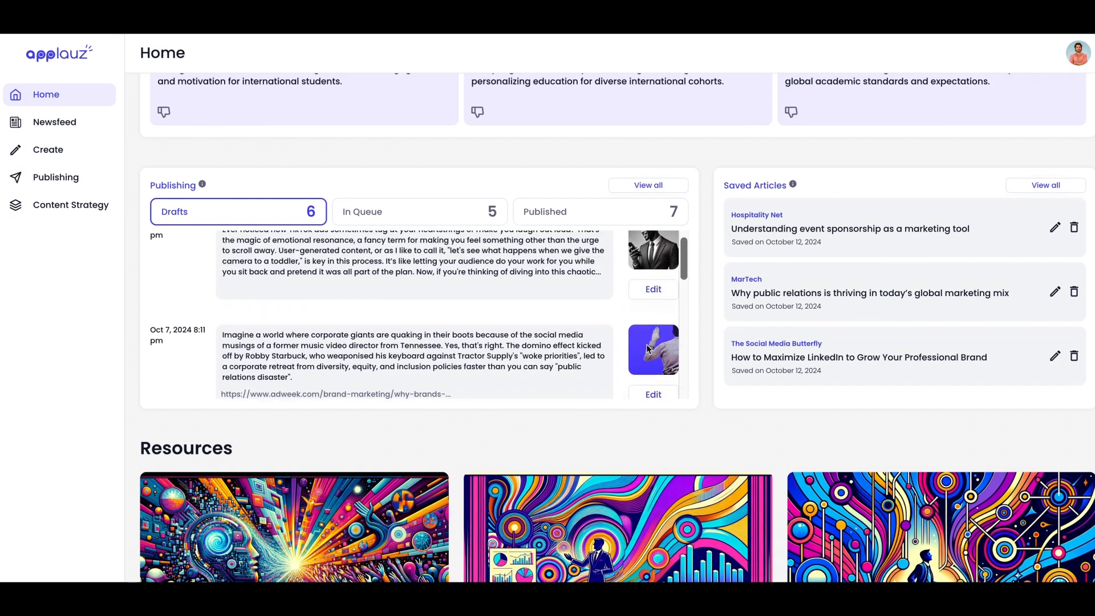
scroll(523, 158, "down", 2)
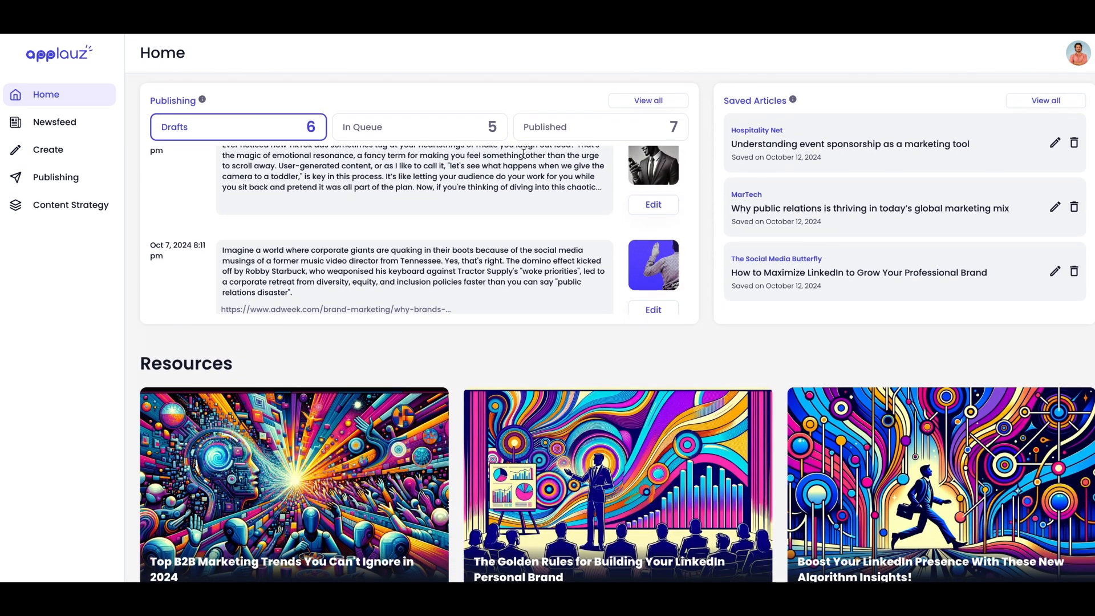
scroll(543, 192, "down", 5)
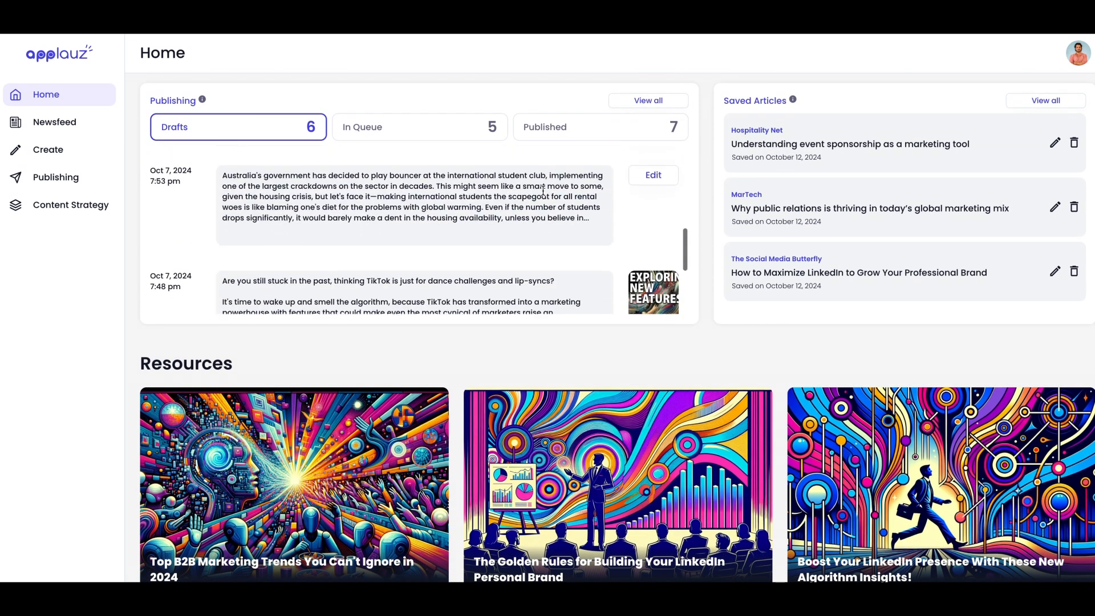
Review the queued posts, including the newly scheduled gamification post, and look through the published posts.
left_click(407, 131)
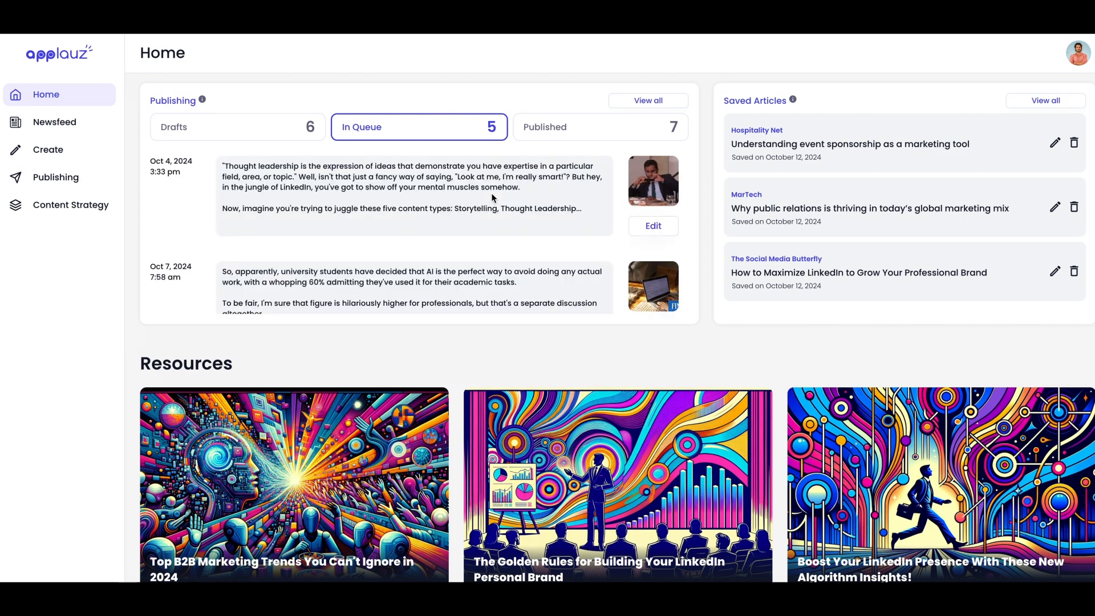
scroll(494, 198, "down", 3)
scroll(494, 198, "down", 3)
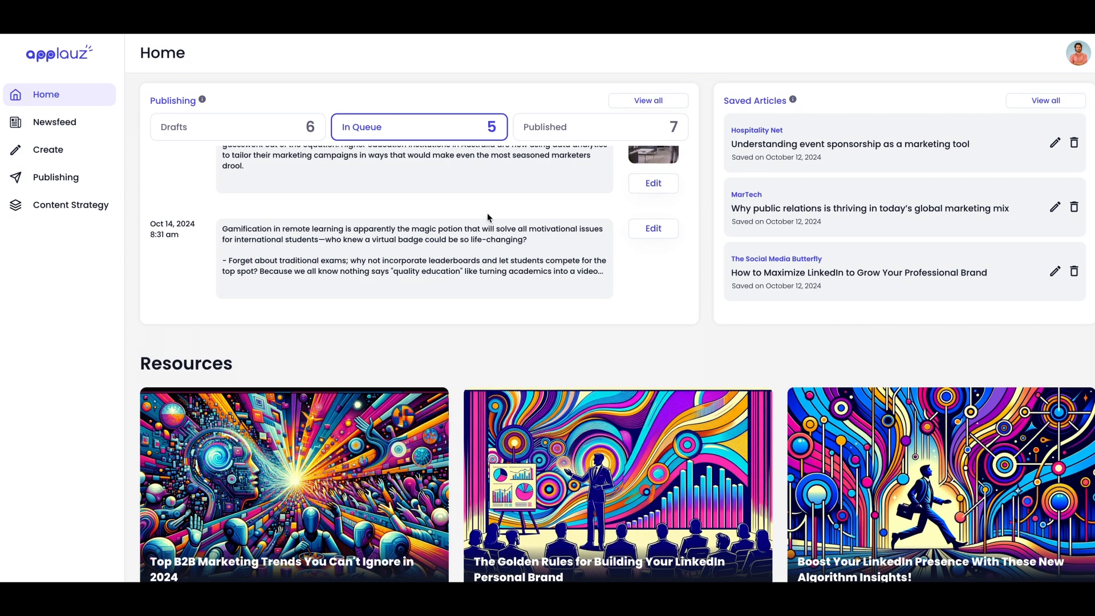
left_click(561, 128)
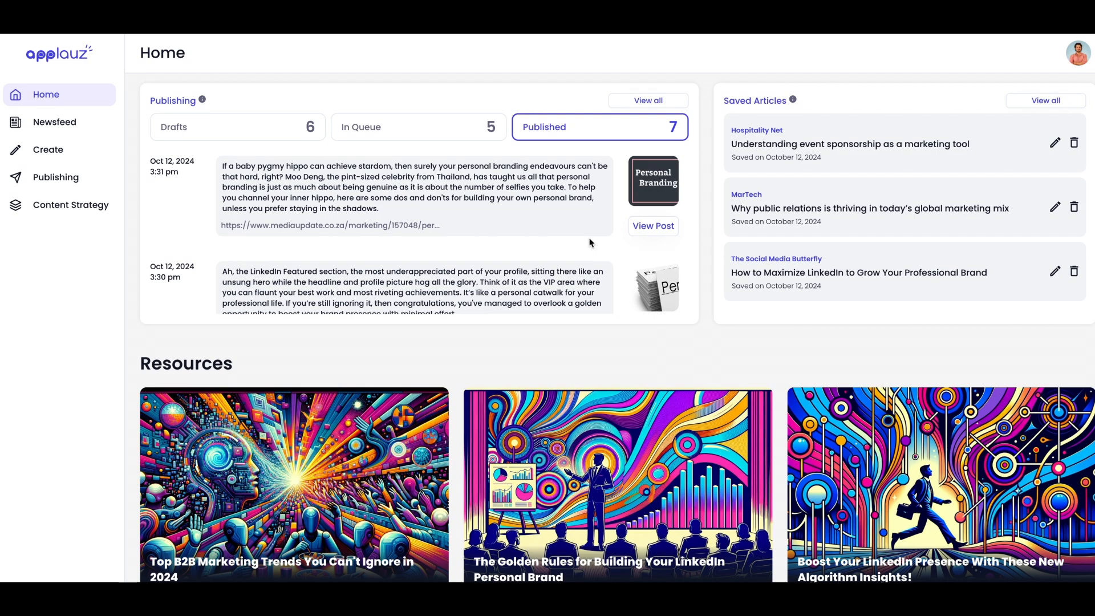
scroll(604, 257, "down", 10)
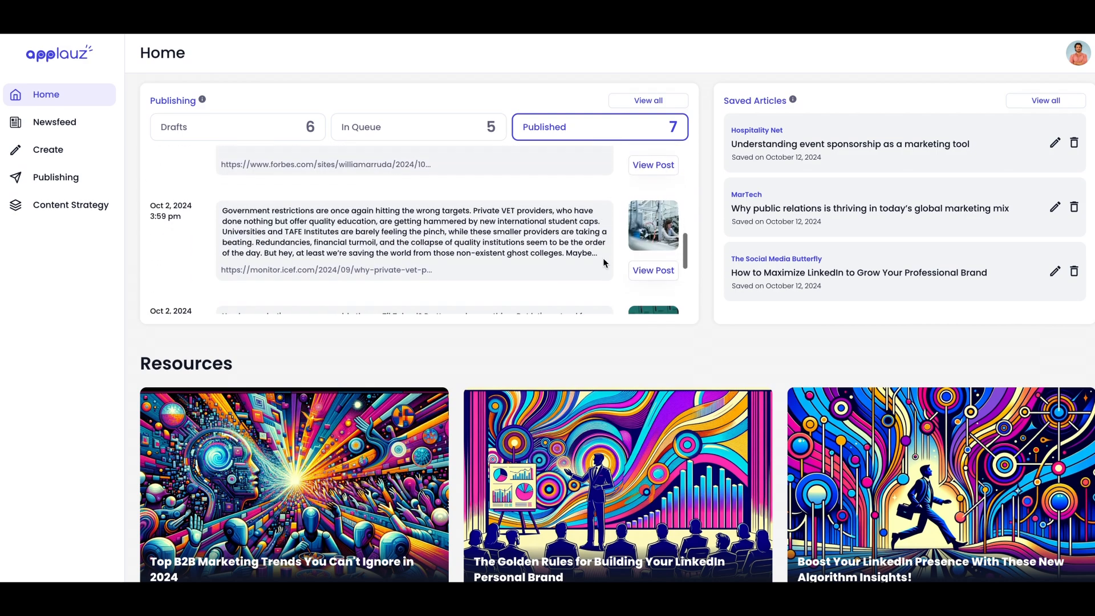
scroll(604, 263, "up", 12)
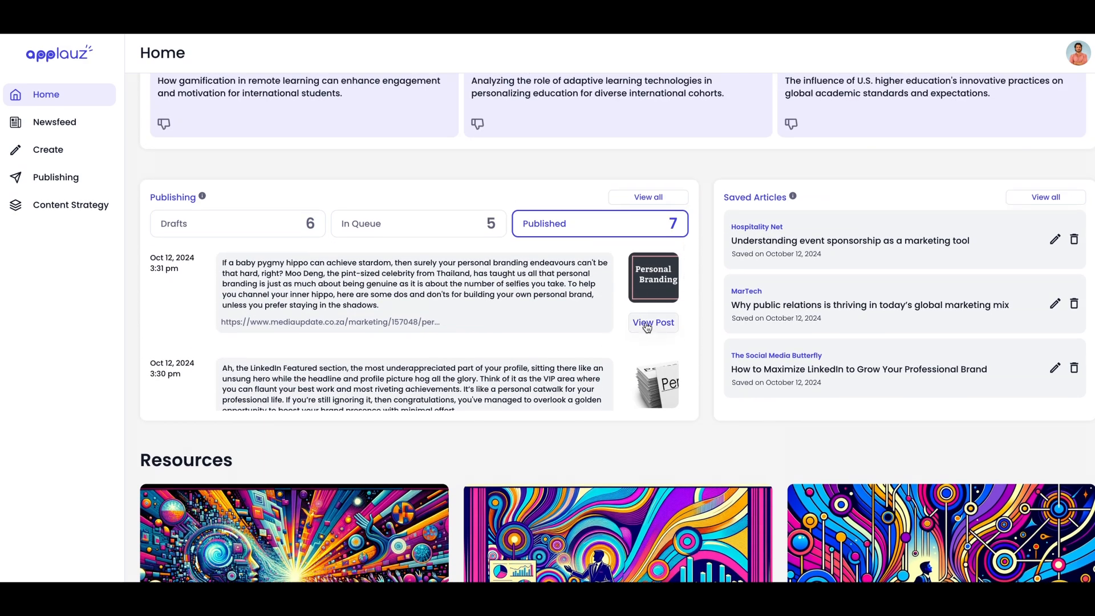
Open the queued gamification post scheduled for October 14, 2024 at 8:31 AM for editing, read through its text and save it.
left_click(413, 230)
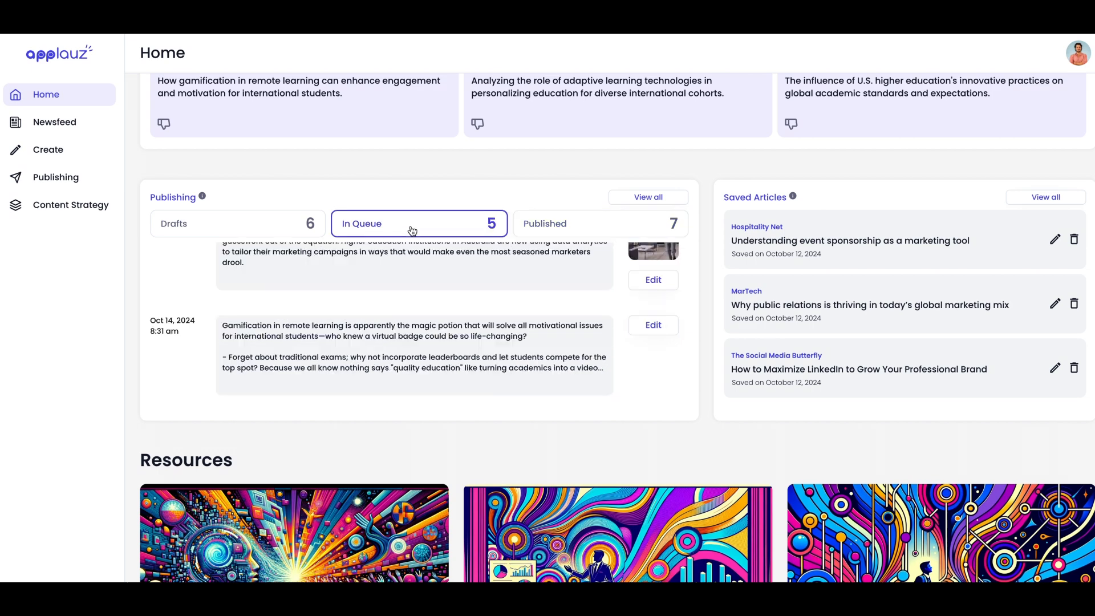
scroll(481, 295, "up", 5)
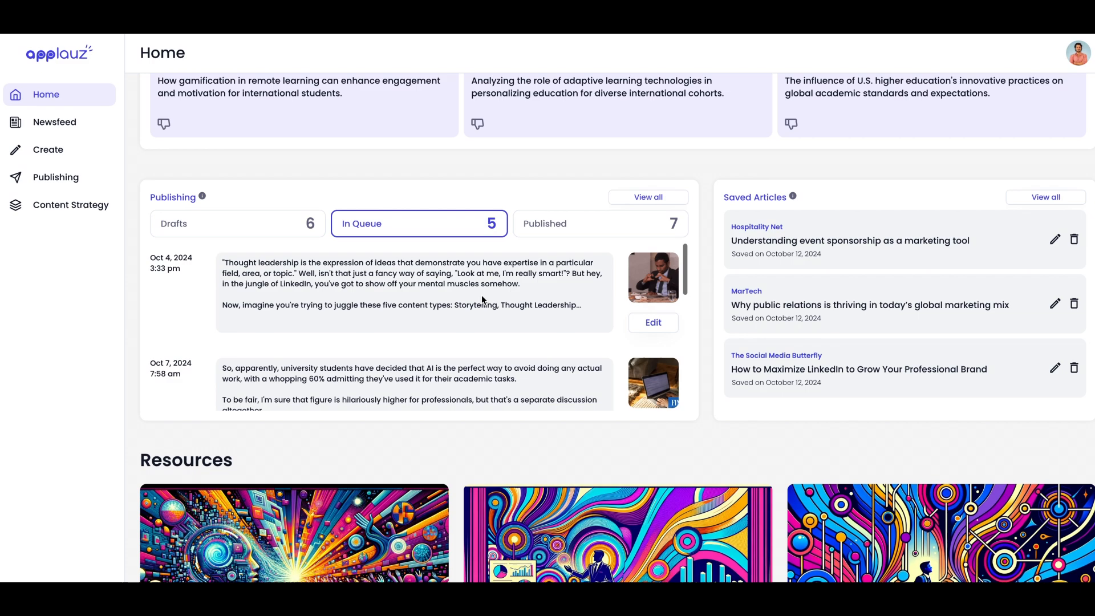
scroll(585, 322, "down", 5)
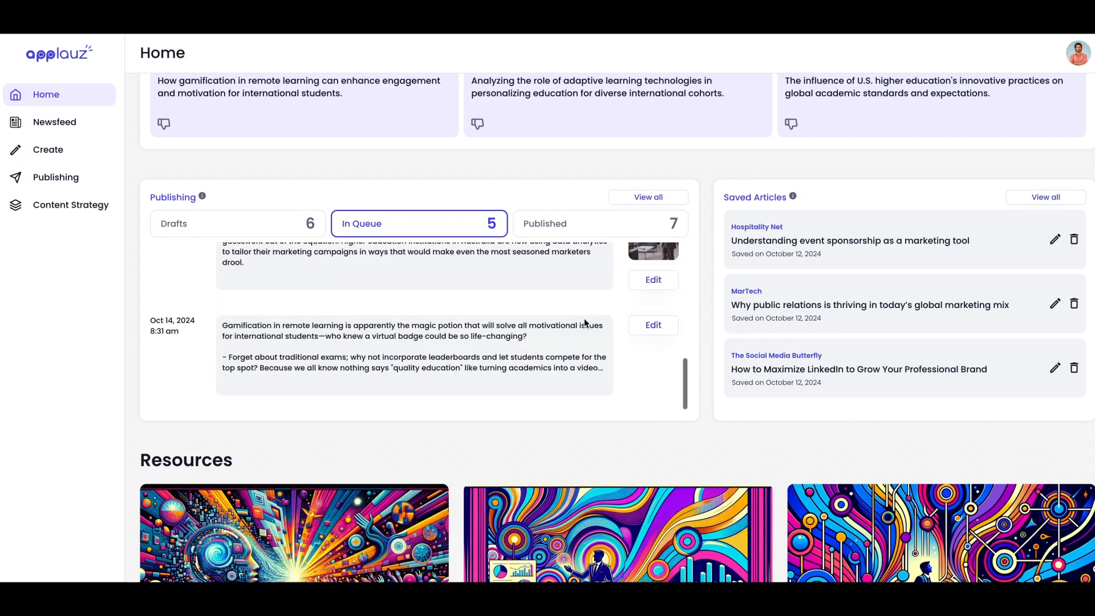
left_click(653, 330)
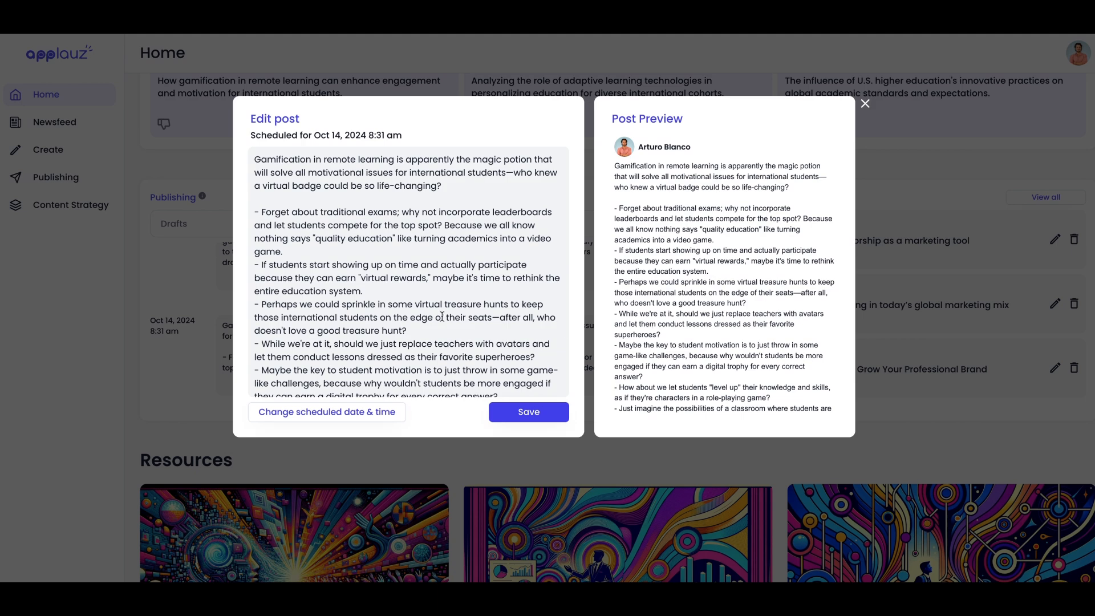
scroll(442, 317, "down", 4)
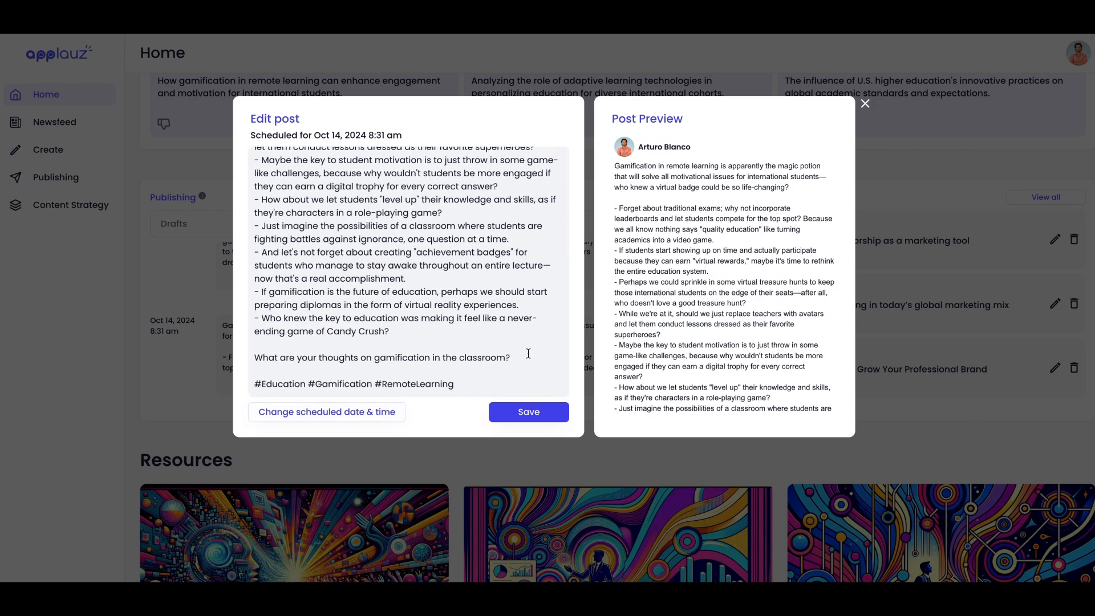
scroll(486, 255, "up", 5)
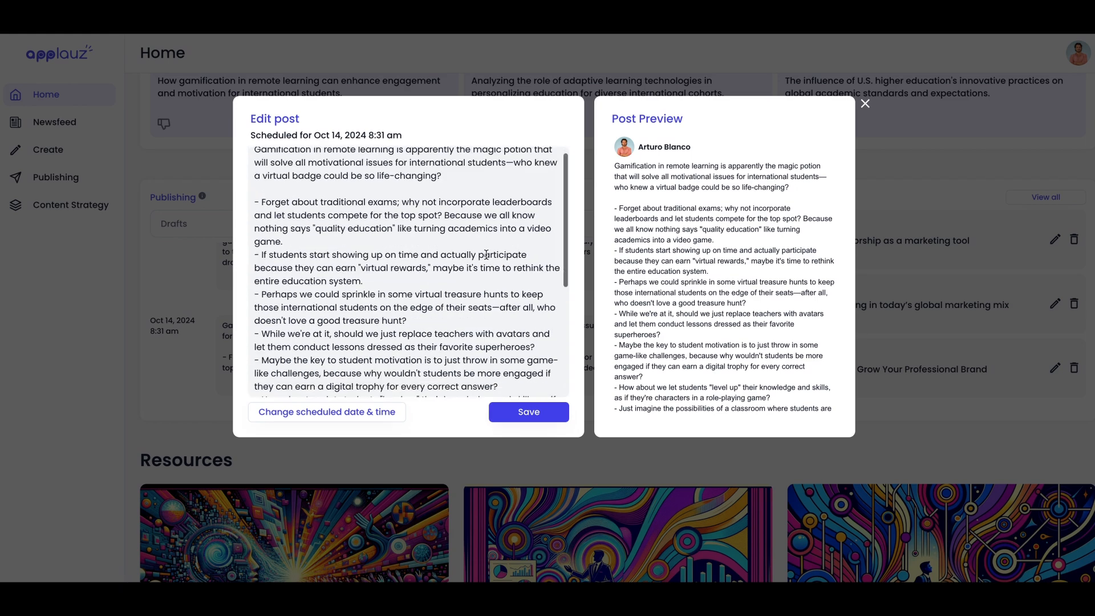
scroll(486, 255, "down", 10)
scroll(486, 254, "up", 10)
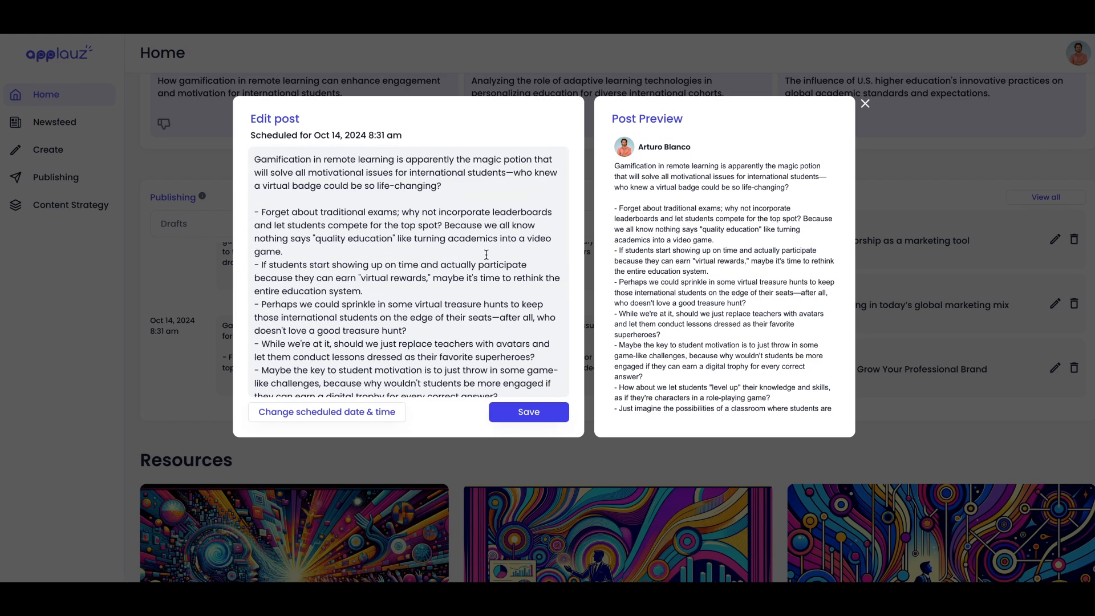
scroll(486, 254, "down", 10)
left_click(529, 411)
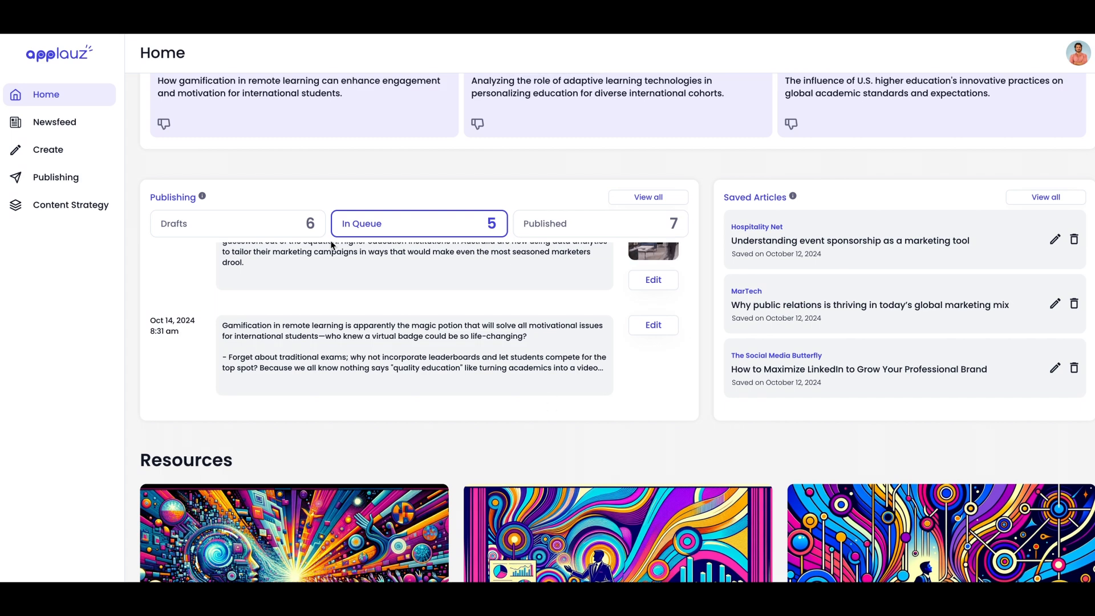
Open the October 7, 2024, 7:53 pm draft about Australia's international students for editing, read through its text and save it.
left_click(287, 229)
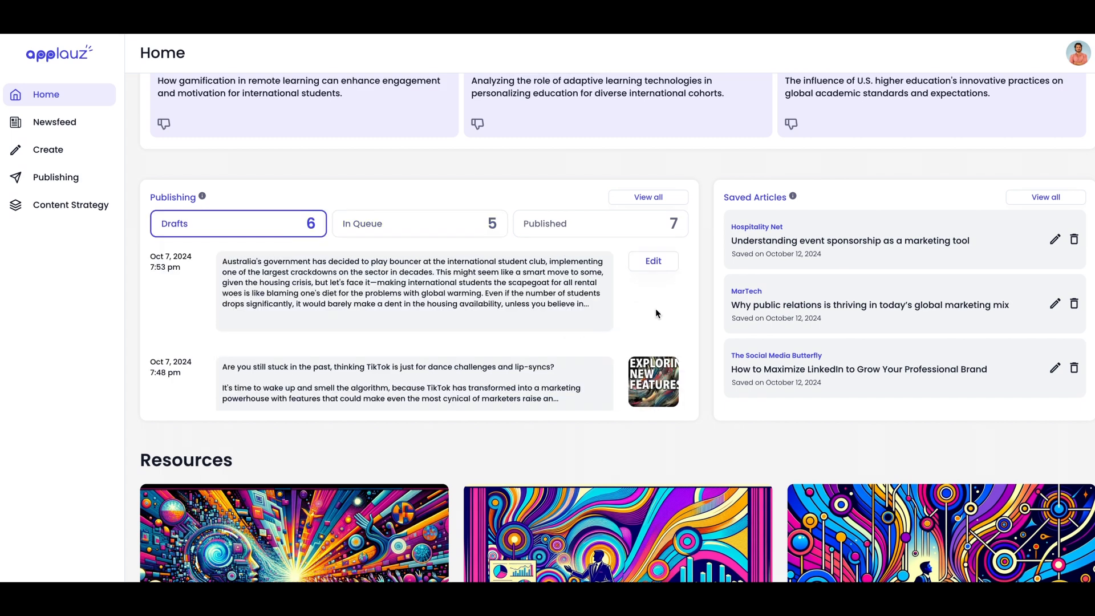
left_click(653, 263)
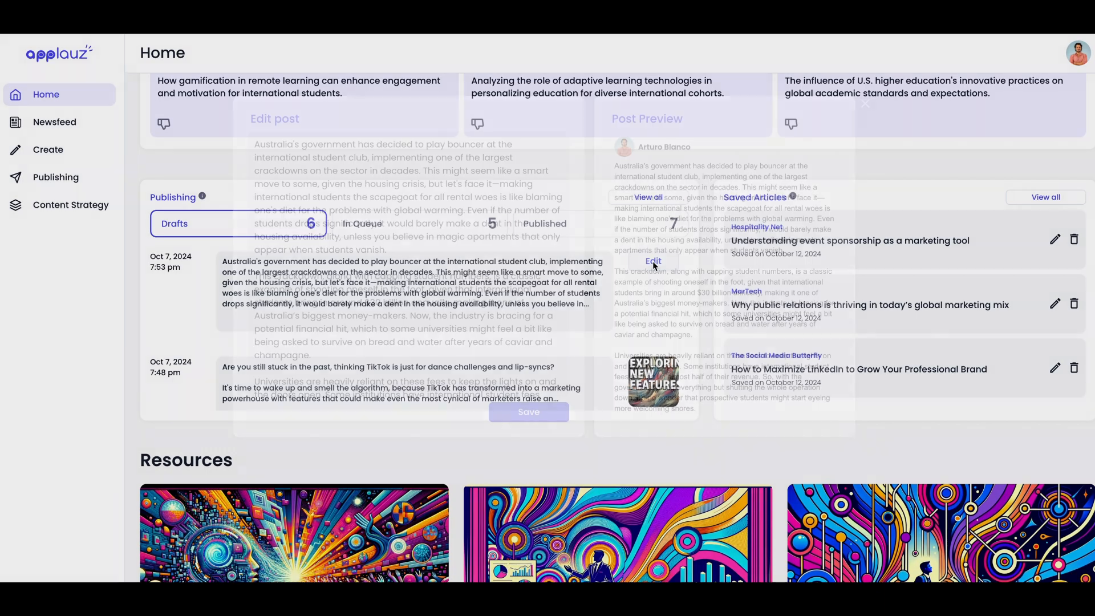
scroll(508, 331, "down", 5)
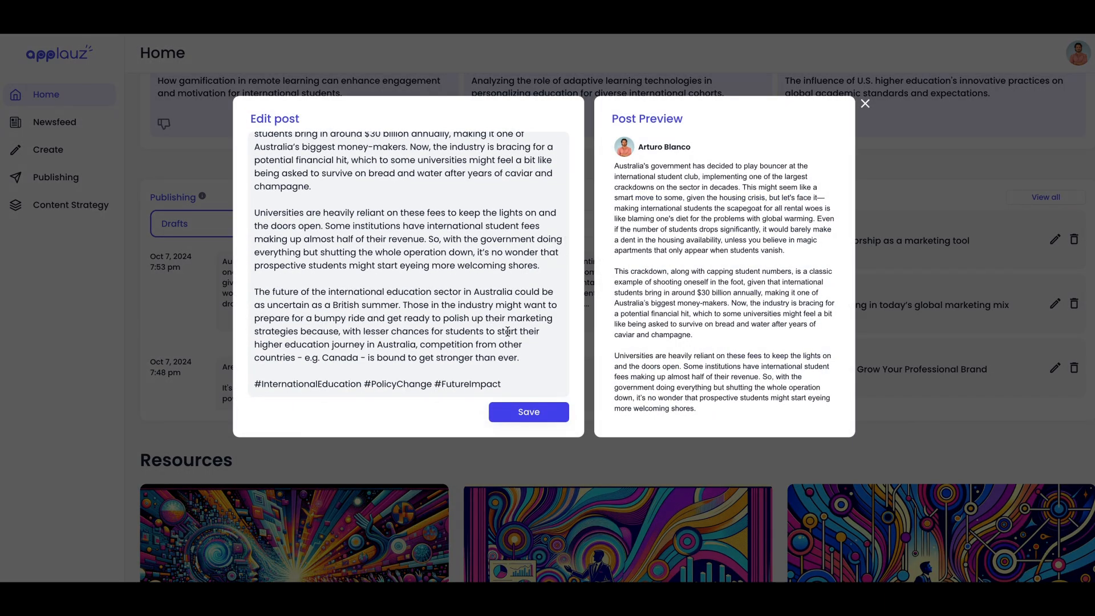
scroll(508, 332, "up", 5)
left_click(538, 415)
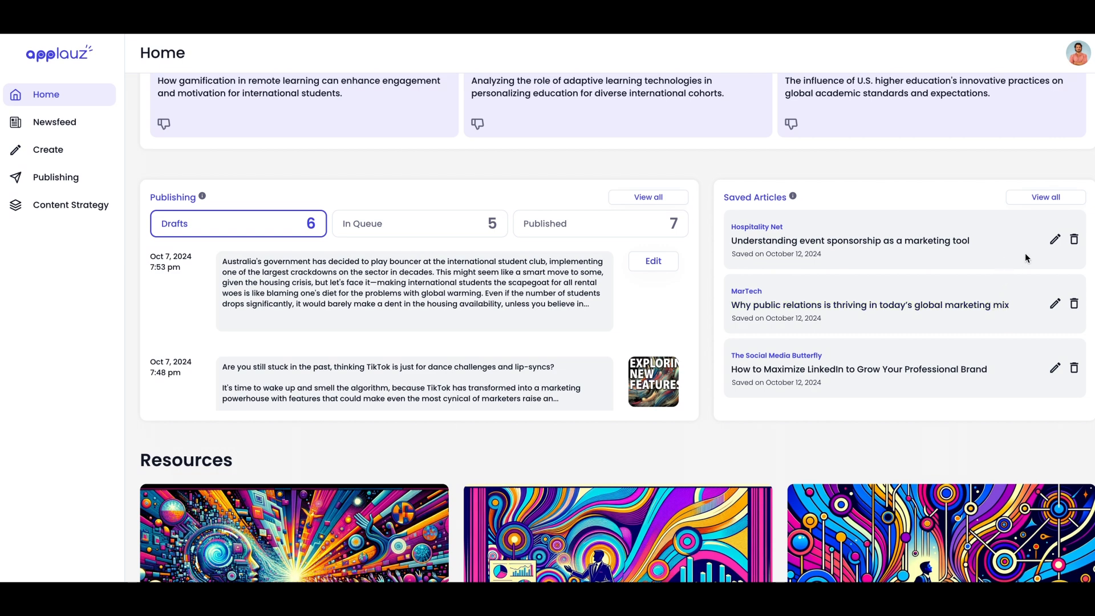
Generate a humorous 8-sentence Quote and React post from the saved article "Understanding event sponsorship as a marketing tool" and read it through.
left_click(1056, 241)
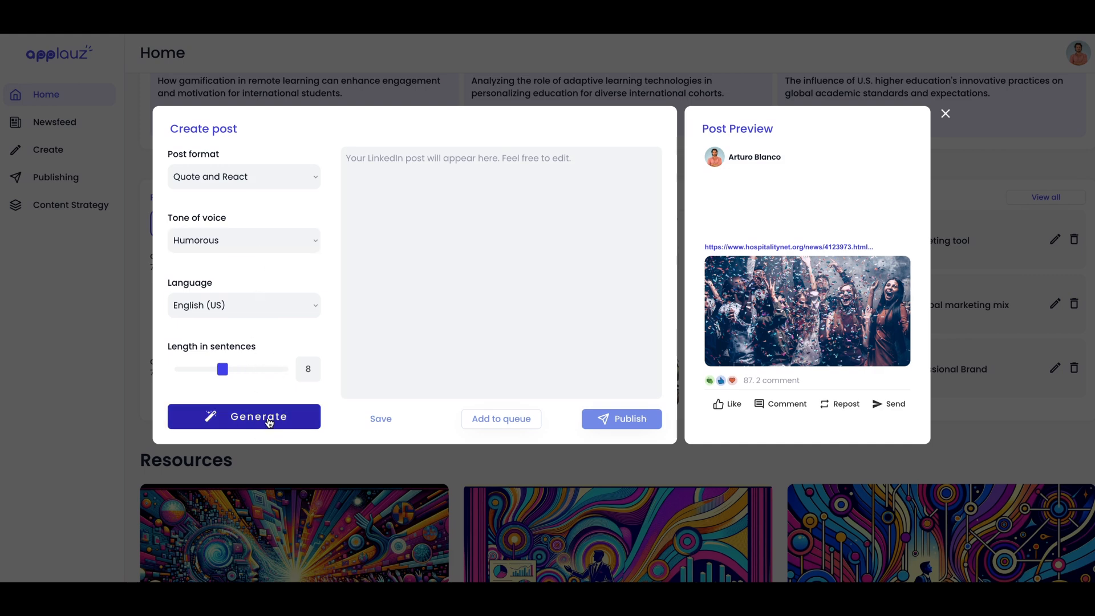
left_click(270, 422)
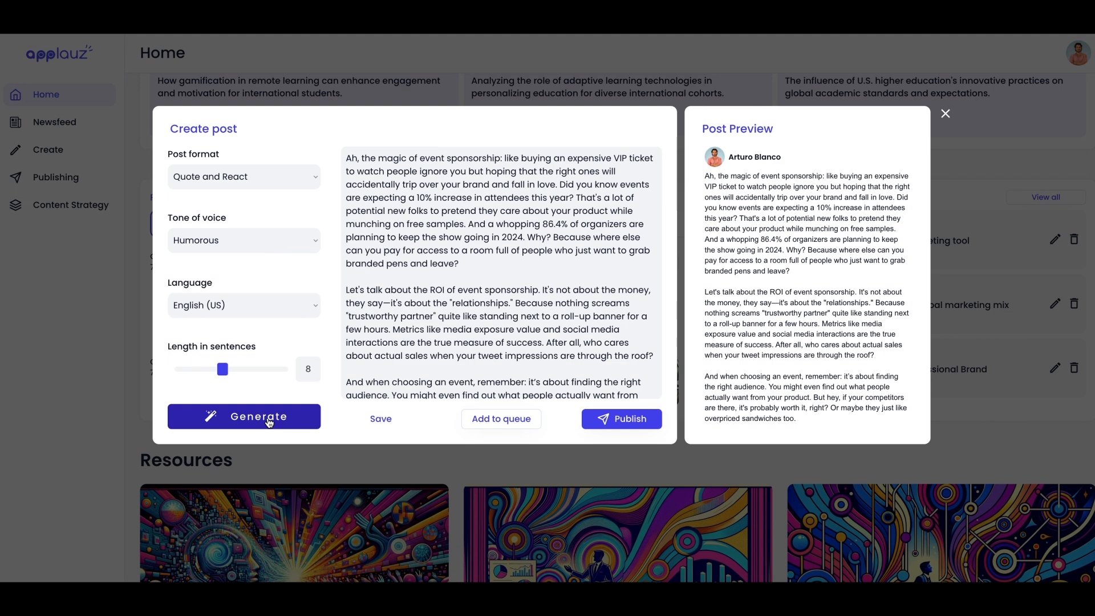
scroll(513, 318, "down", 1)
scroll(512, 317, "up", 1)
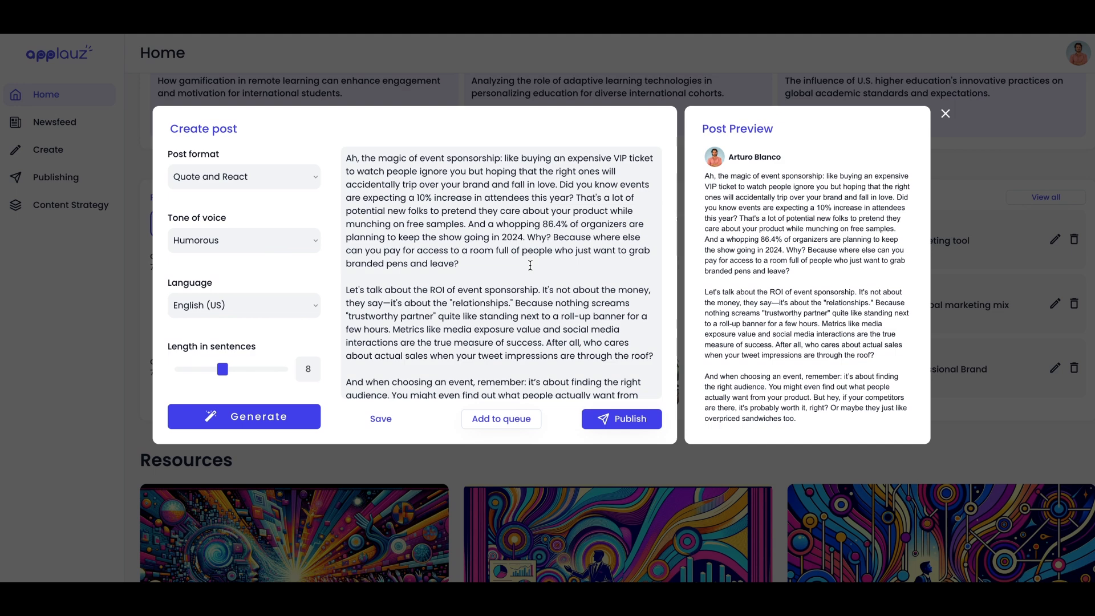
scroll(531, 265, "down", 1)
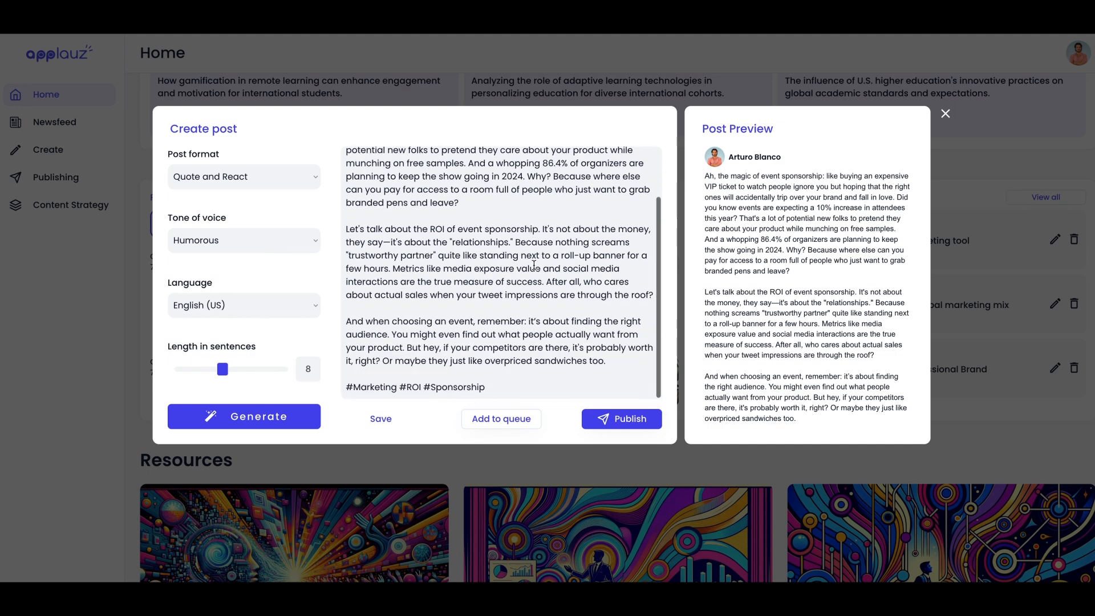
scroll(534, 265, "up", 1)
scroll(534, 266, "down", 1)
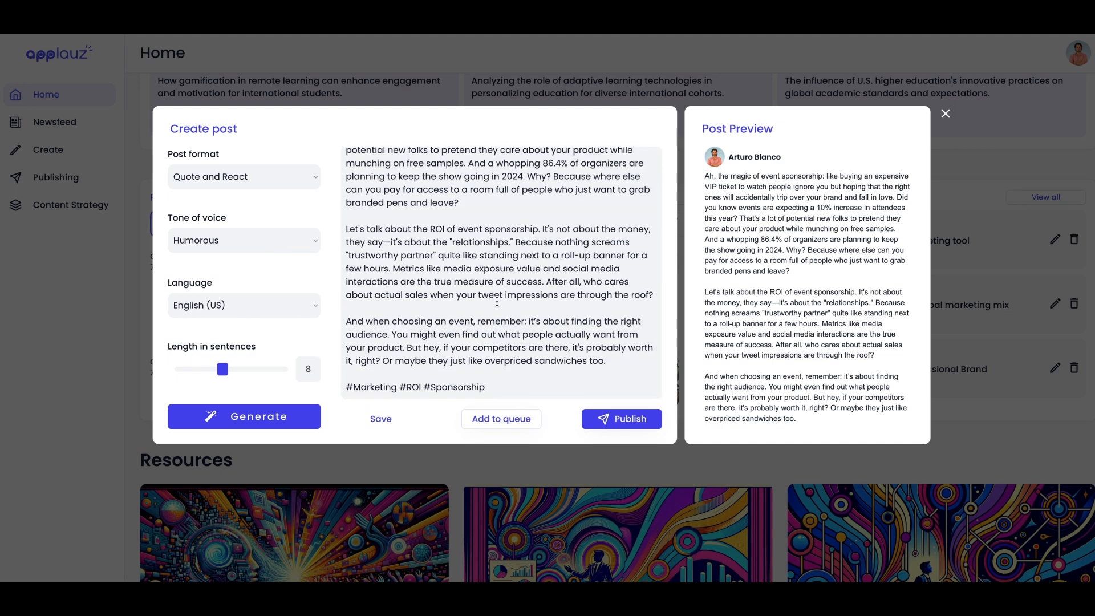
Regenerate the event sponsorship post and move its hashtags into a separate paragraph after a blank line.
left_click(256, 418)
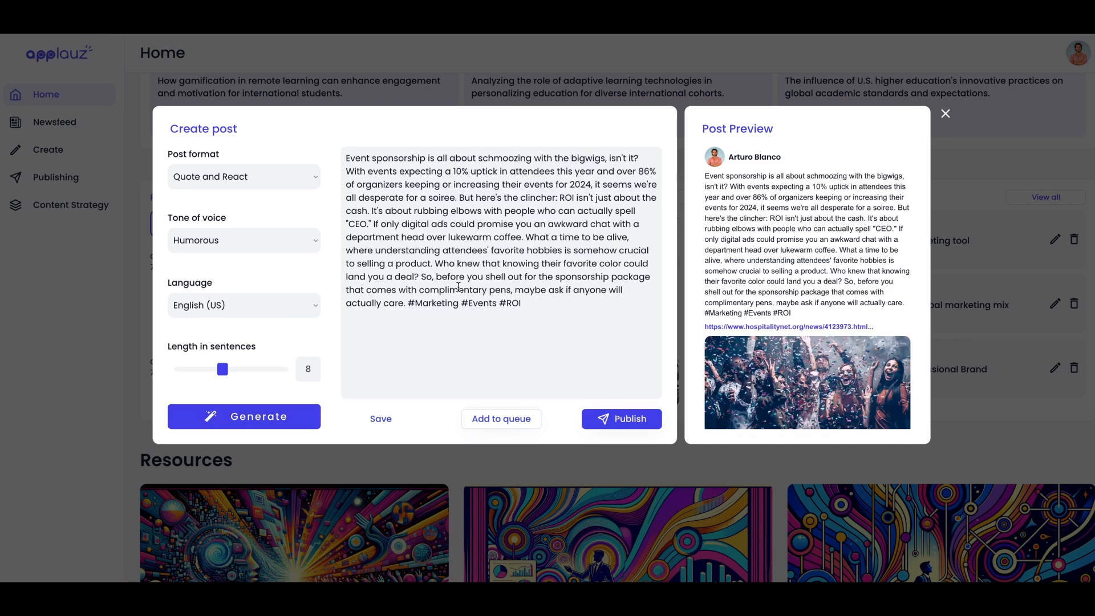
left_click(410, 302)
key("Return")
key("Return")
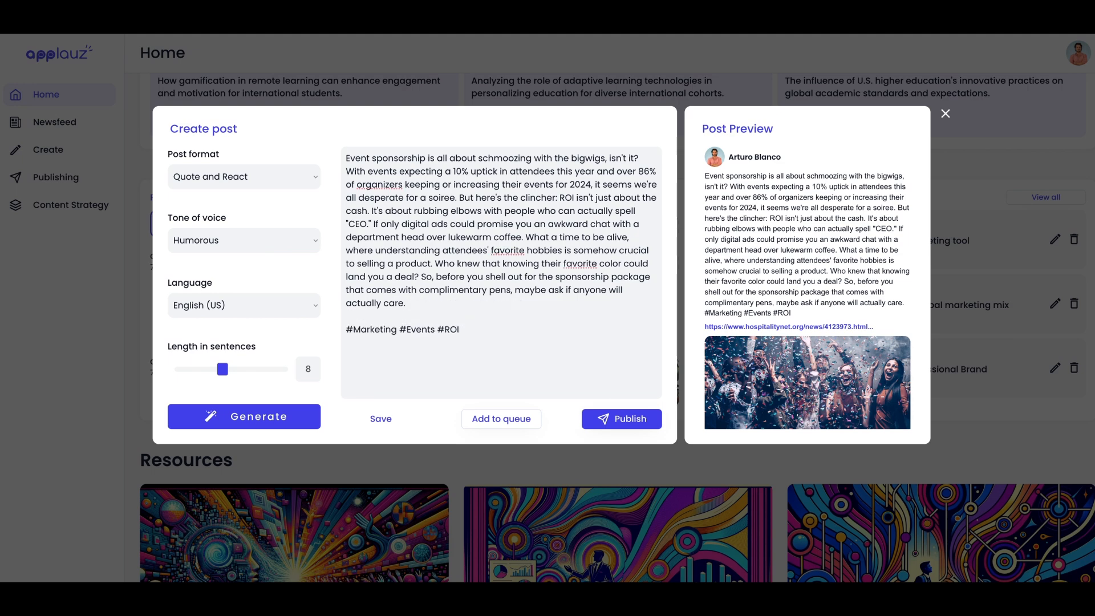
Start new paragraphs at "So, before you shell out" and "But here's the clincher", and close the post without saving it.
left_click(421, 277)
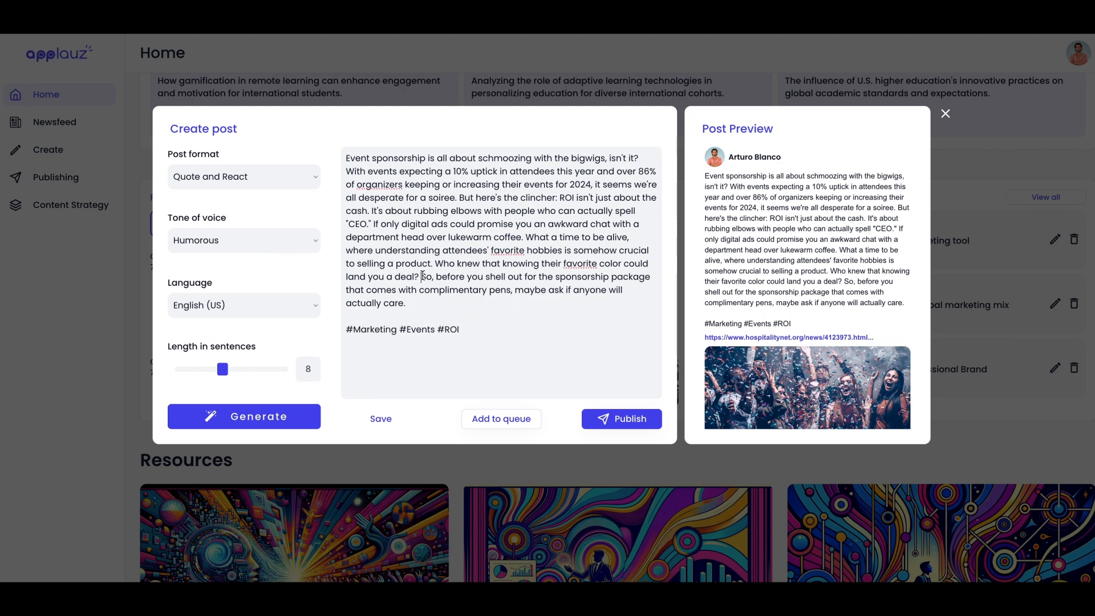
key("Return")
key("Return")
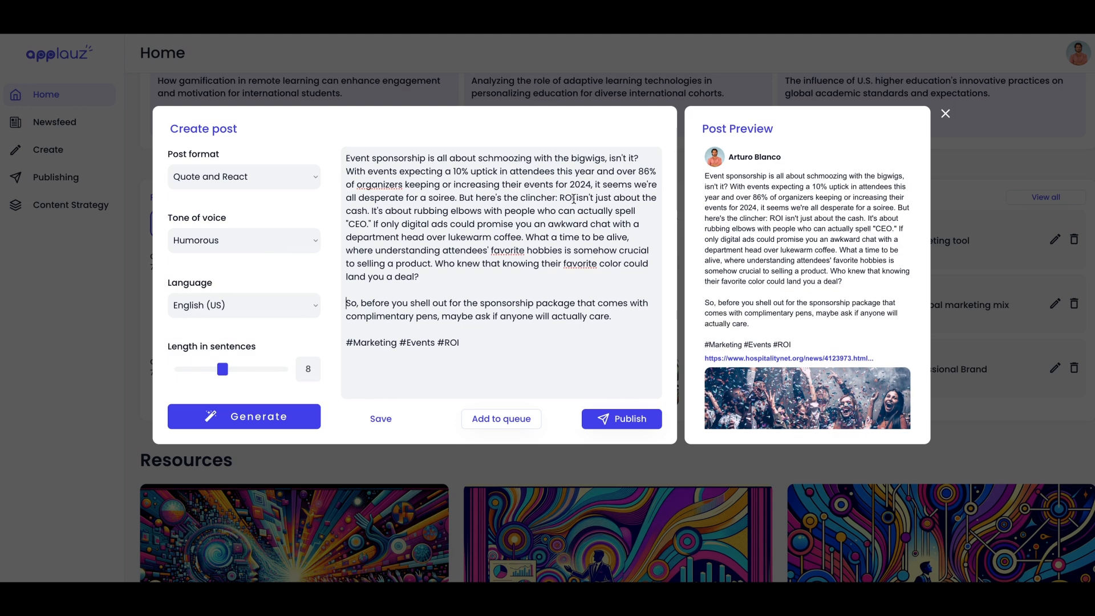
left_click(458, 199)
key("Return")
key("Return")
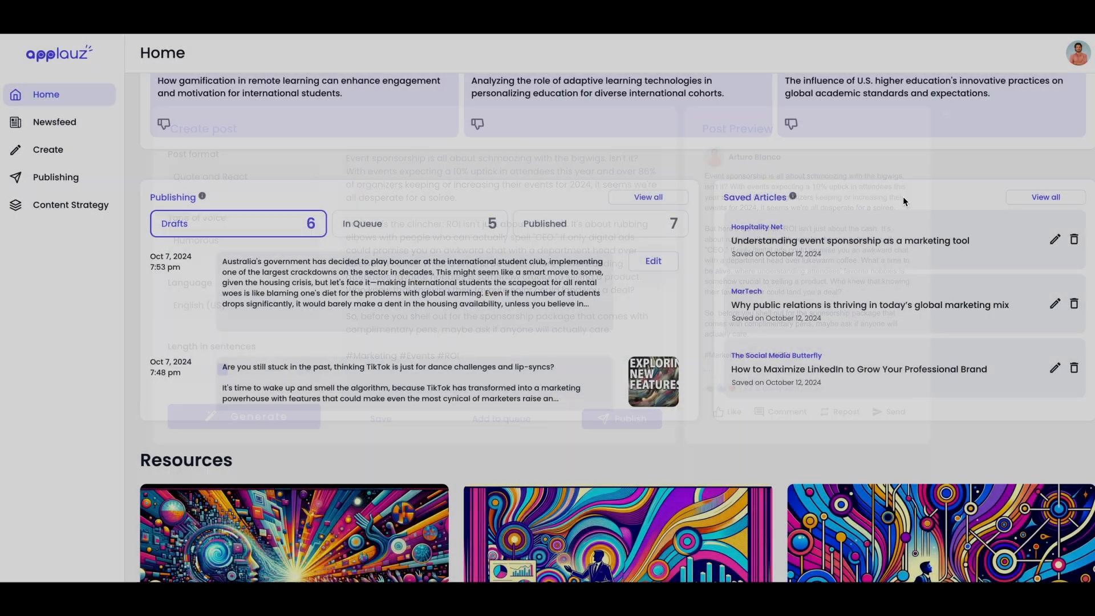
left_click(946, 115)
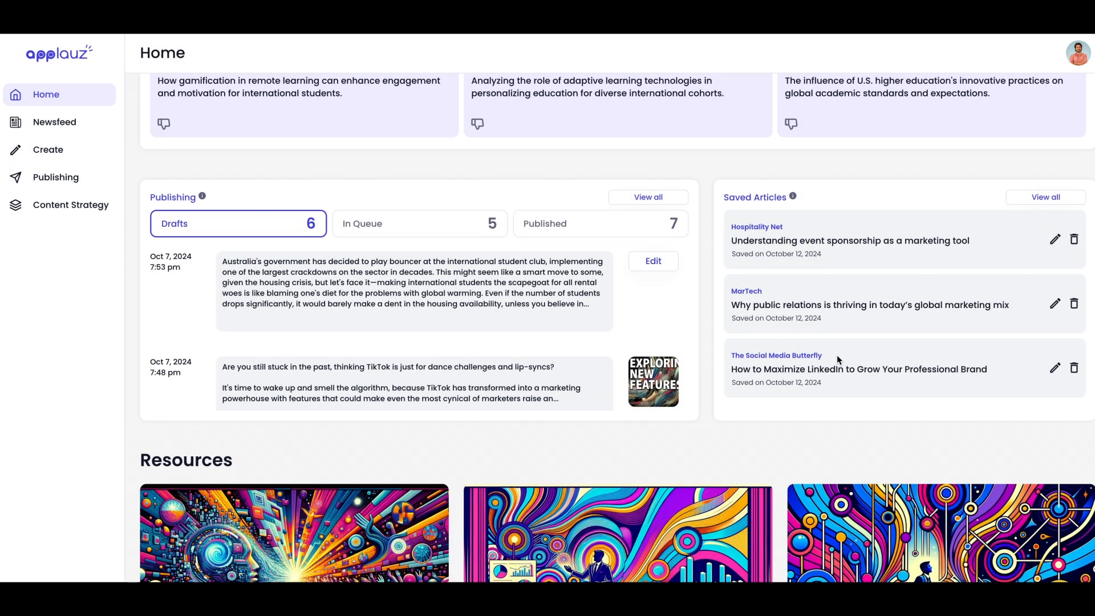
Look over the Resources articles on the home dashboard and return to the welcome overview.
scroll(830, 476, "down", 3)
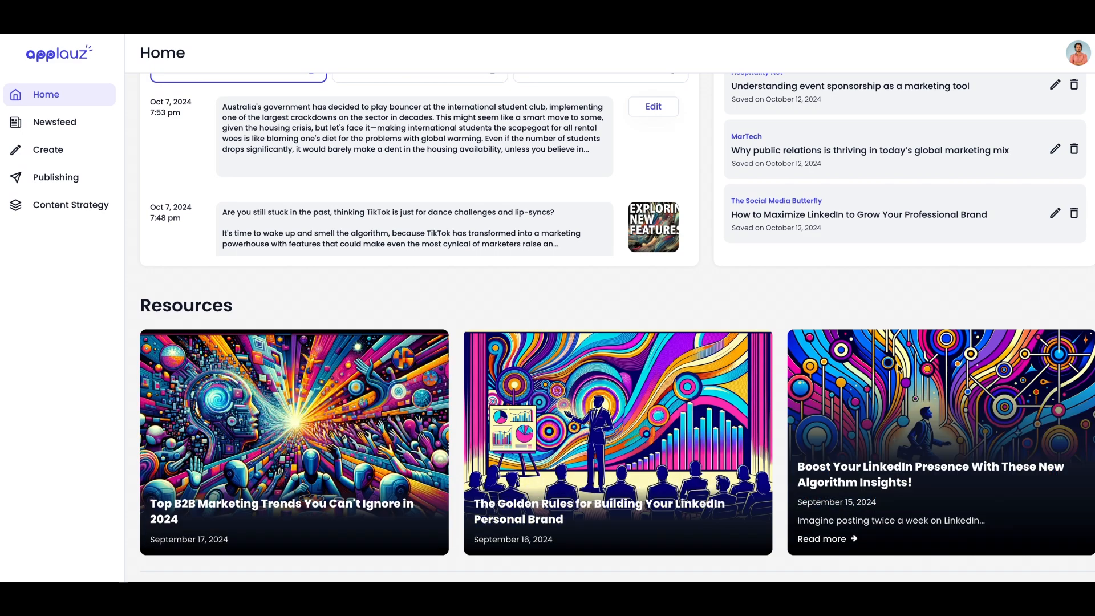
scroll(712, 279, "up", 8)
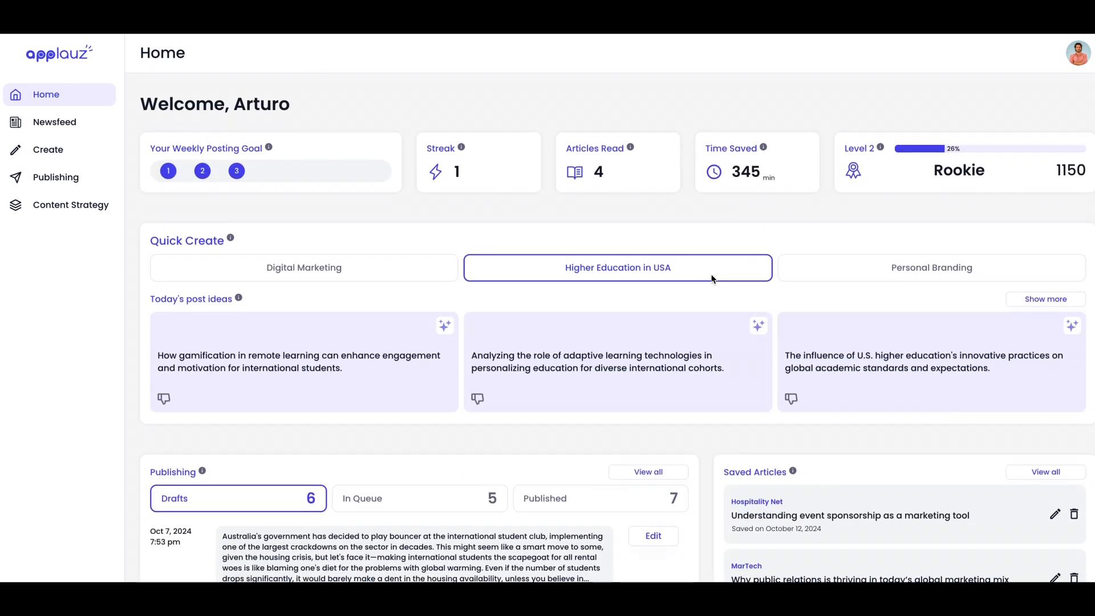